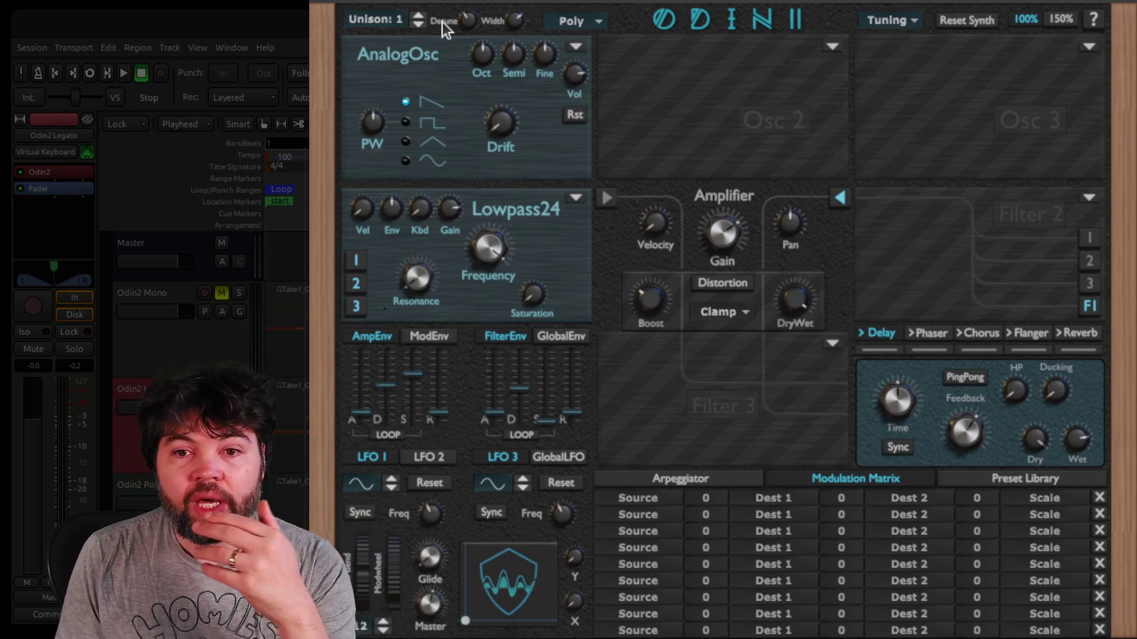
Step: Set the synth's voice mode to Legato and audition the part in loop playback
{"action": "left_click", "coordinate": [584, 23]}
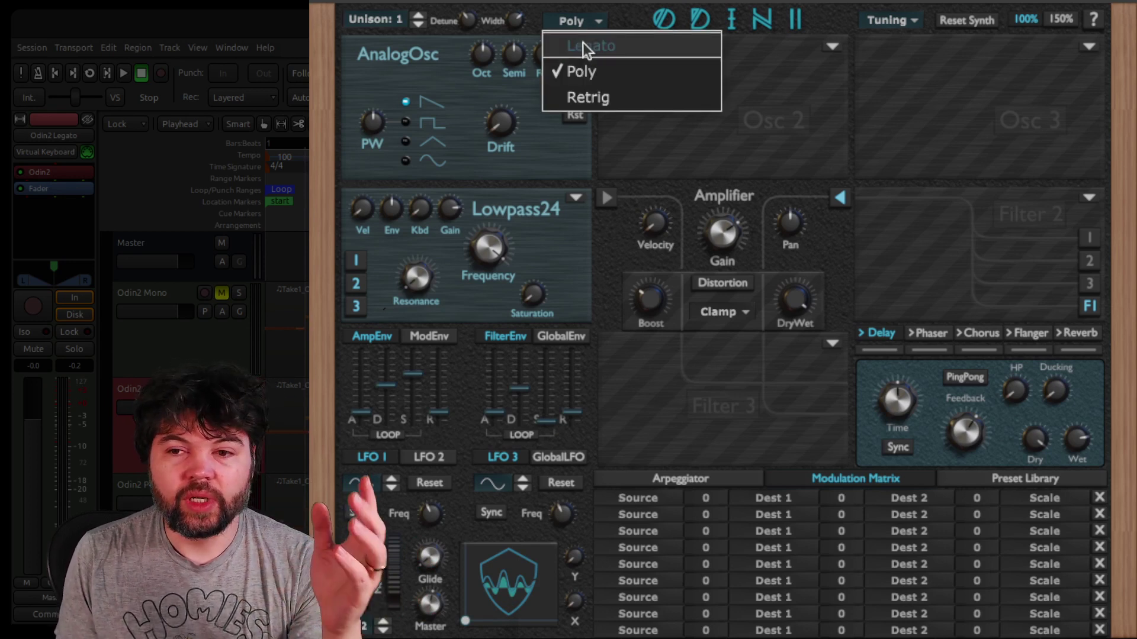
{"action": "left_click", "coordinate": [583, 45]}
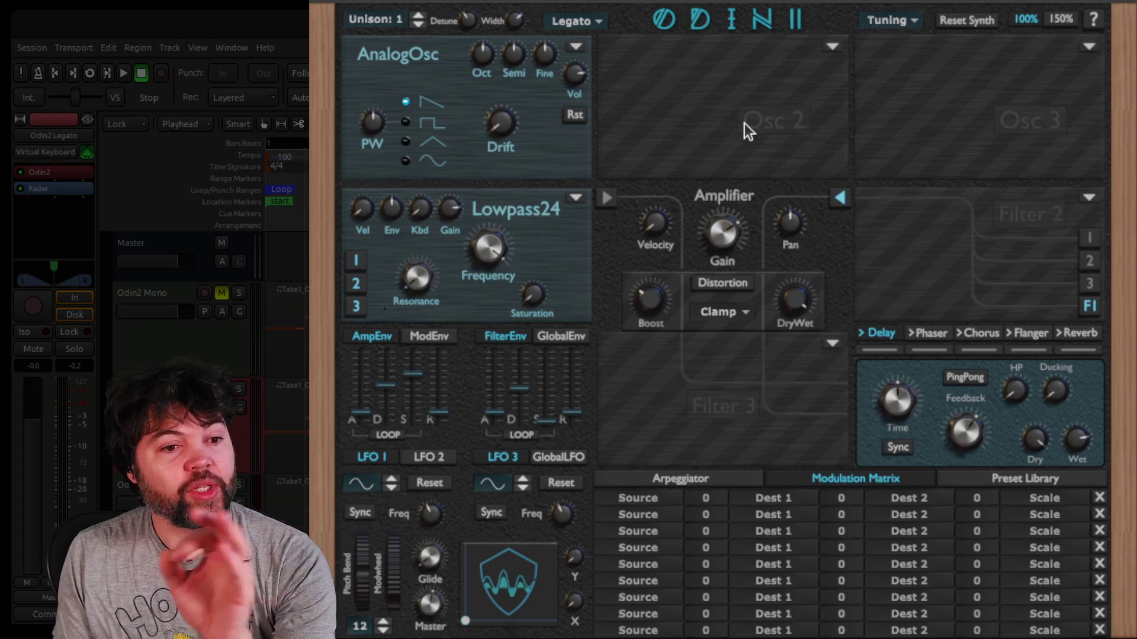
{"action": "left_click", "coordinate": [89, 74]}
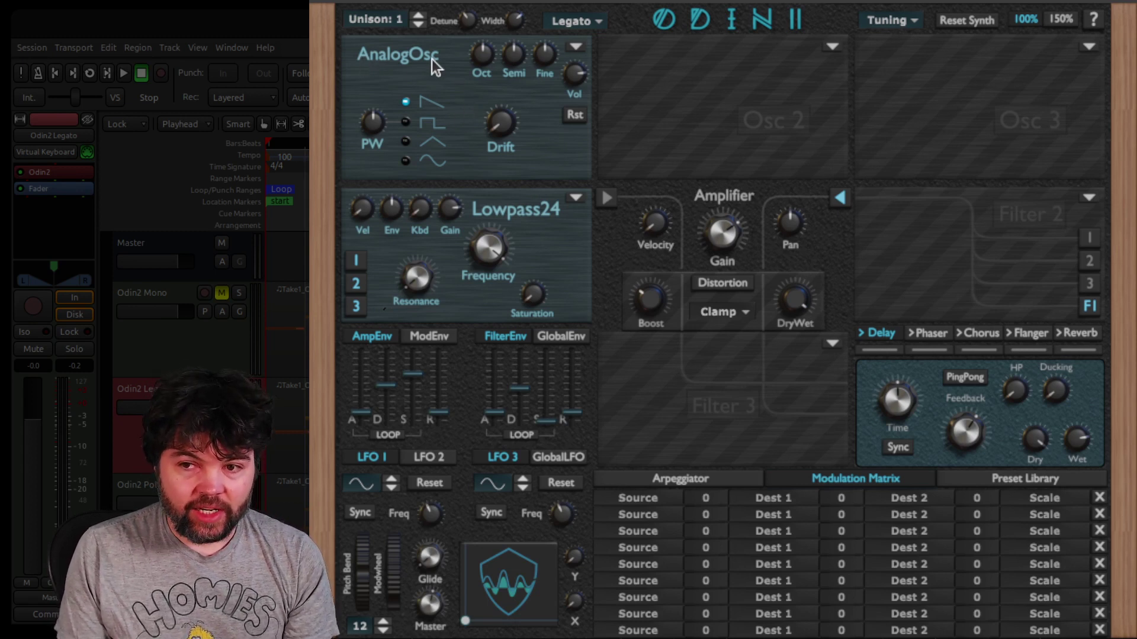
Step: Load an analog oscillator into the Osc 2 slot and detune the two oscillators slightly against each other with fine tuning
{"action": "left_click", "coordinate": [834, 48]}
{"action": "left_click", "coordinate": [753, 97]}
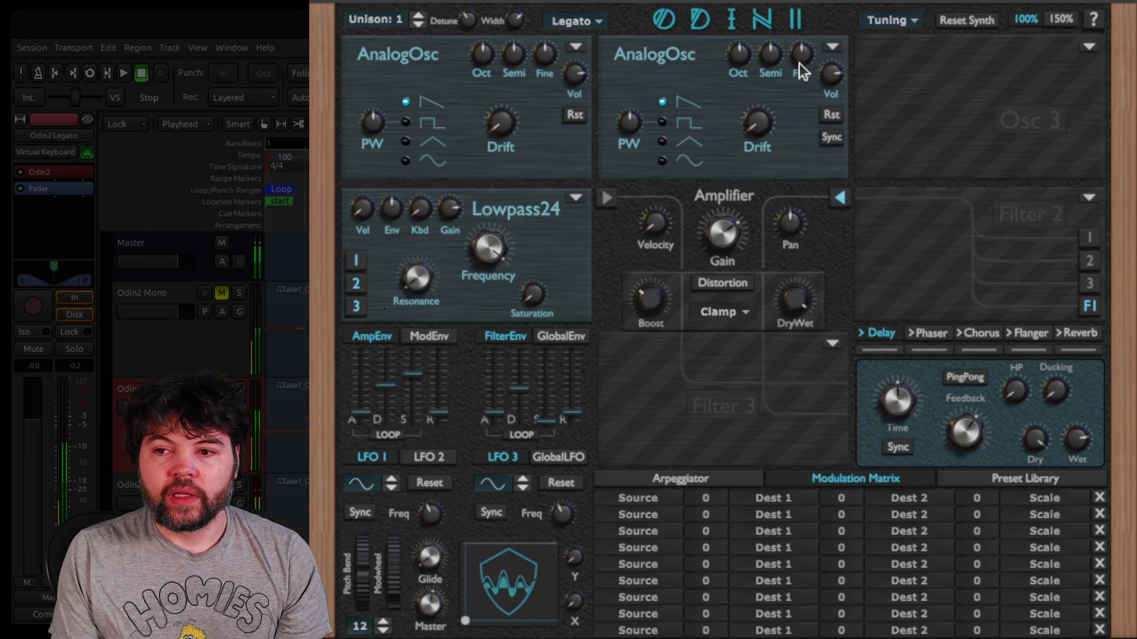
{"action": "left_click_drag", "start_coordinate": [798, 63], "coordinate": [802, 52]}
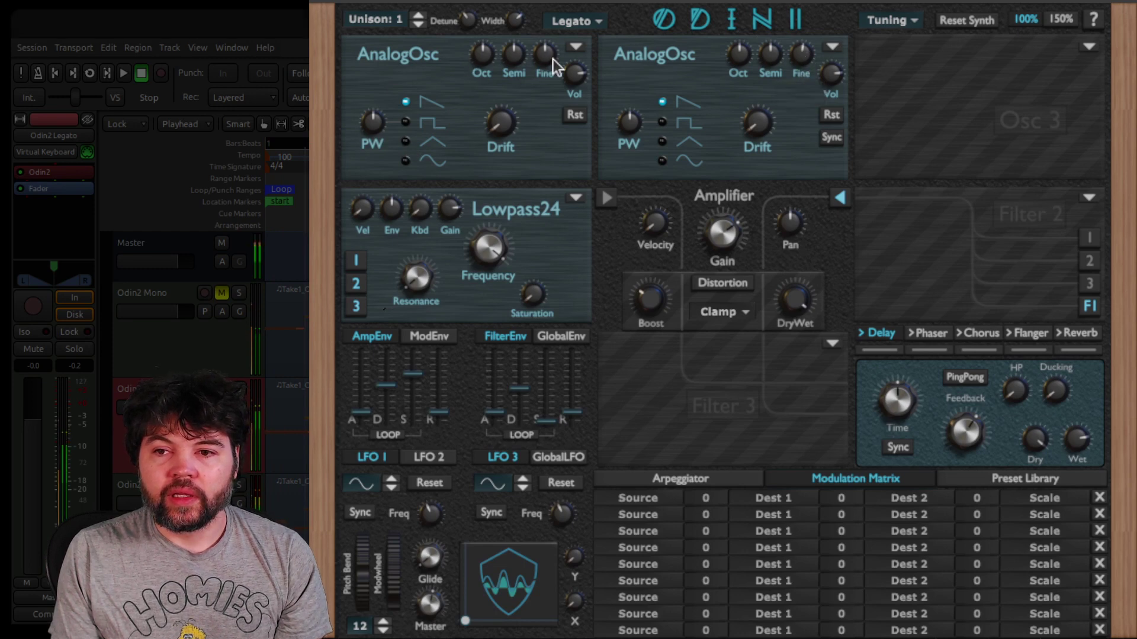
{"action": "left_click_drag", "start_coordinate": [553, 59], "coordinate": [553, 66]}
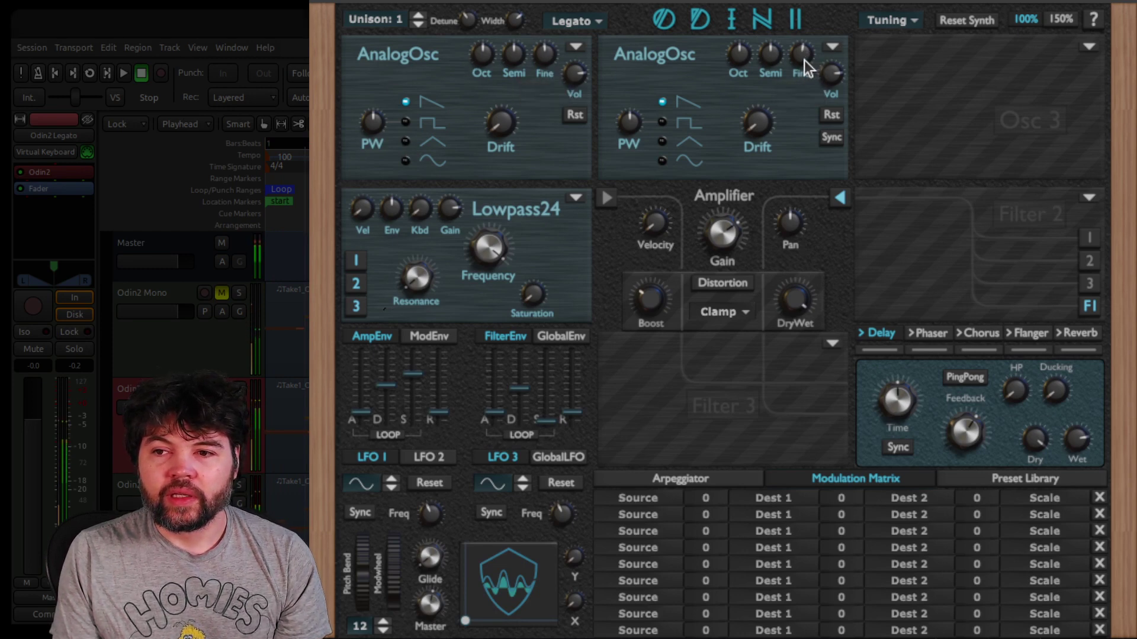
{"action": "left_click_drag", "start_coordinate": [804, 60], "coordinate": [802, 64]}
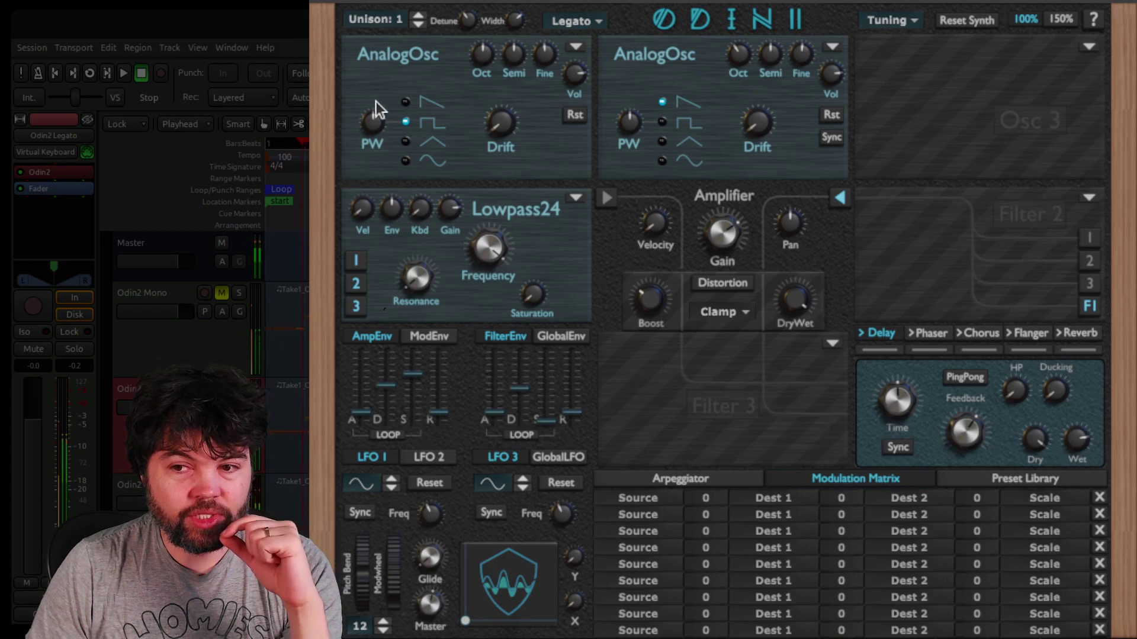
Step: Set both oscillators to the square wave, and compare the sound with the second oscillator's volume lowered to -Inf dB and restored
{"action": "left_click", "coordinate": [406, 103]}
{"action": "left_click", "coordinate": [406, 122]}
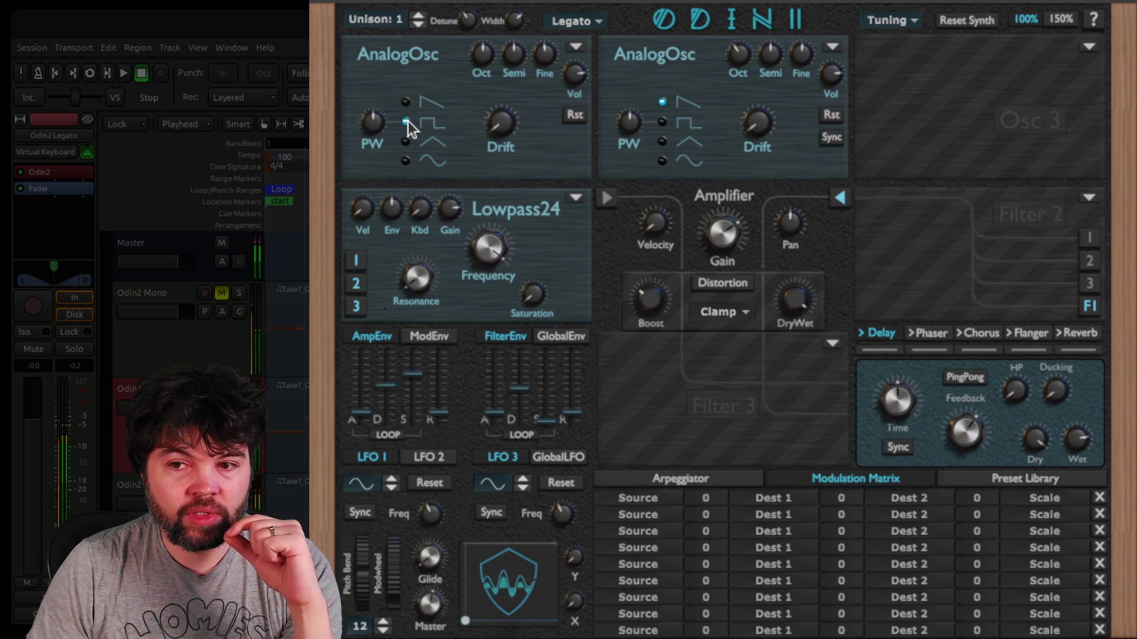
{"action": "left_click", "coordinate": [663, 122]}
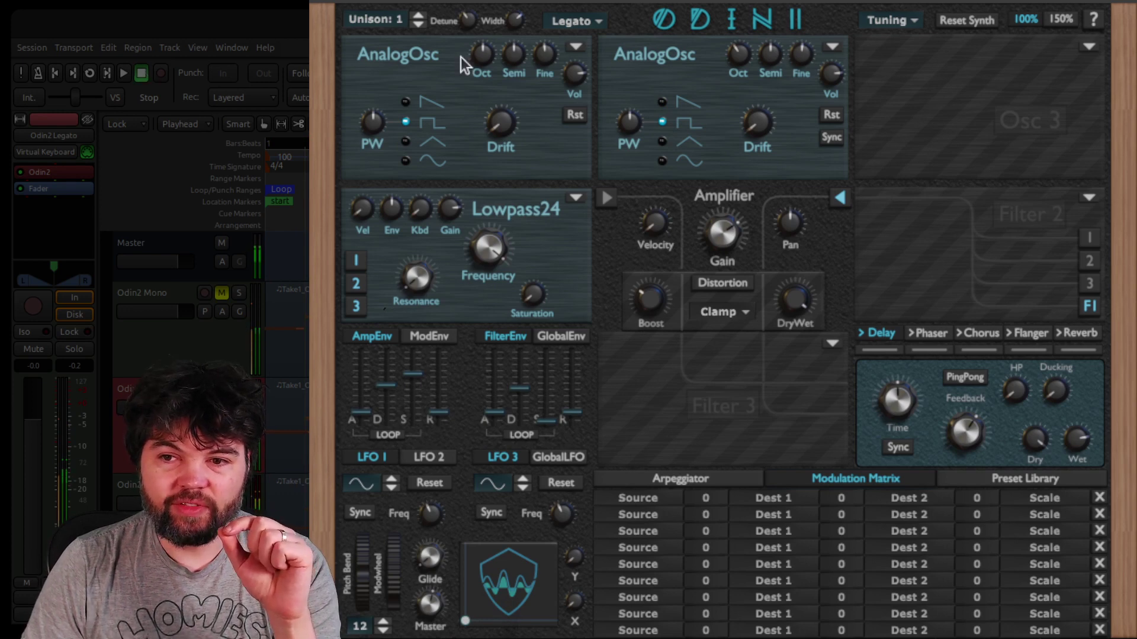
{"action": "left_click_drag", "start_coordinate": [835, 71], "coordinate": [838, 299]}
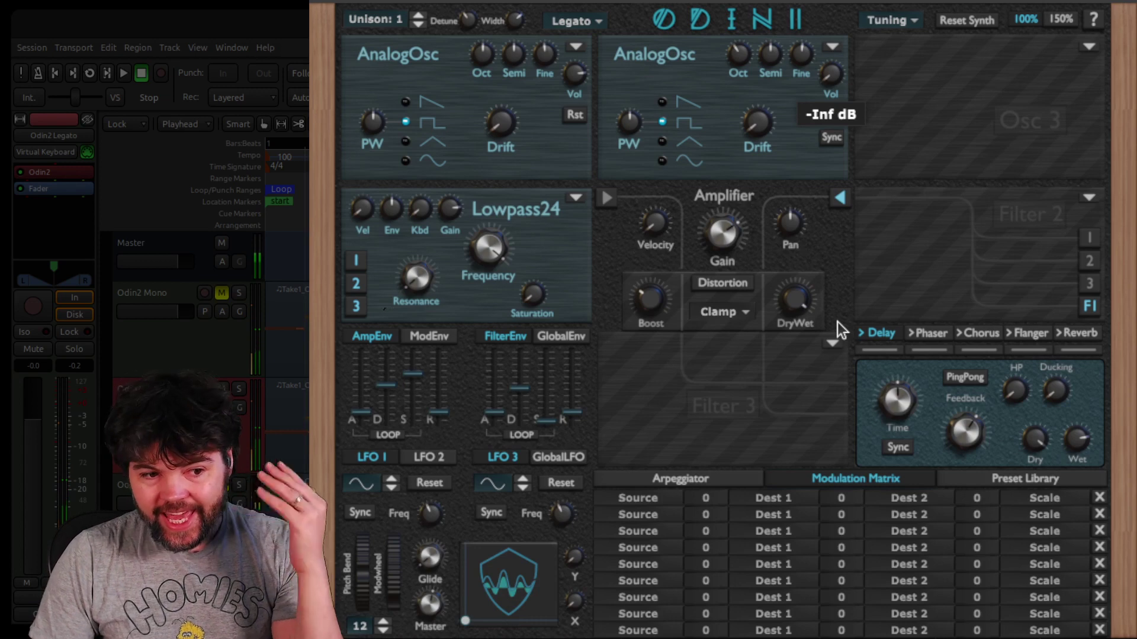
{"action": "left_click_drag", "start_coordinate": [835, 304], "coordinate": [872, 94]}
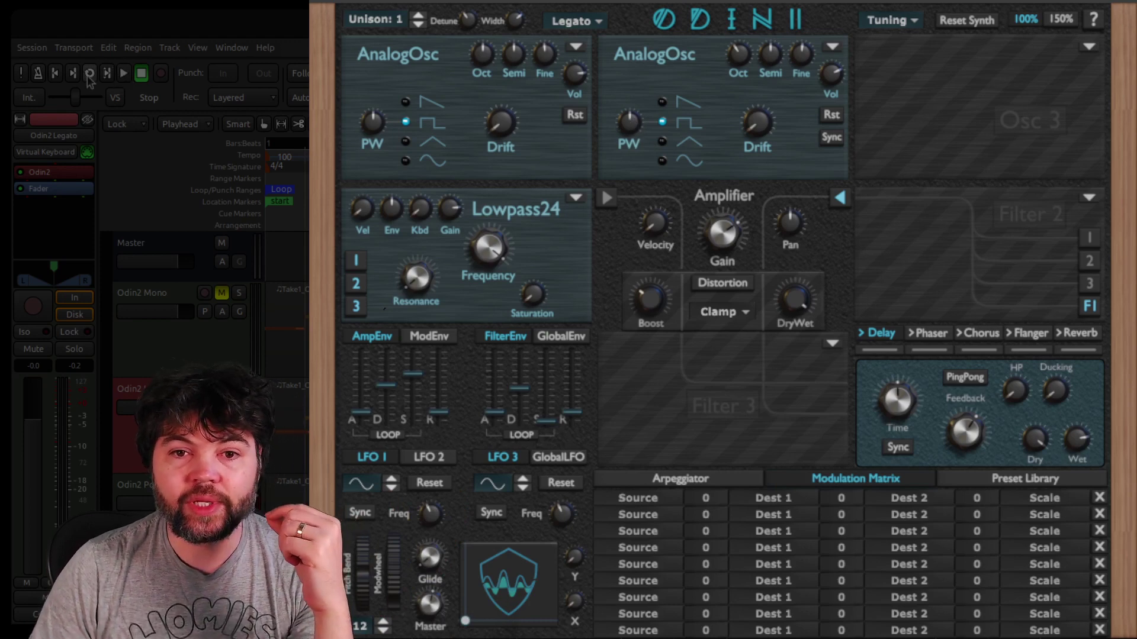
Step: Lower the first oscillator's pulse width to 0.420, raise the second's slightly, and add slight drift to both, about 0.084 on the first
{"action": "mouse_move", "coordinate": [376, 132]}
{"action": "left_click_drag", "start_coordinate": [377, 130], "coordinate": [377, 141]}
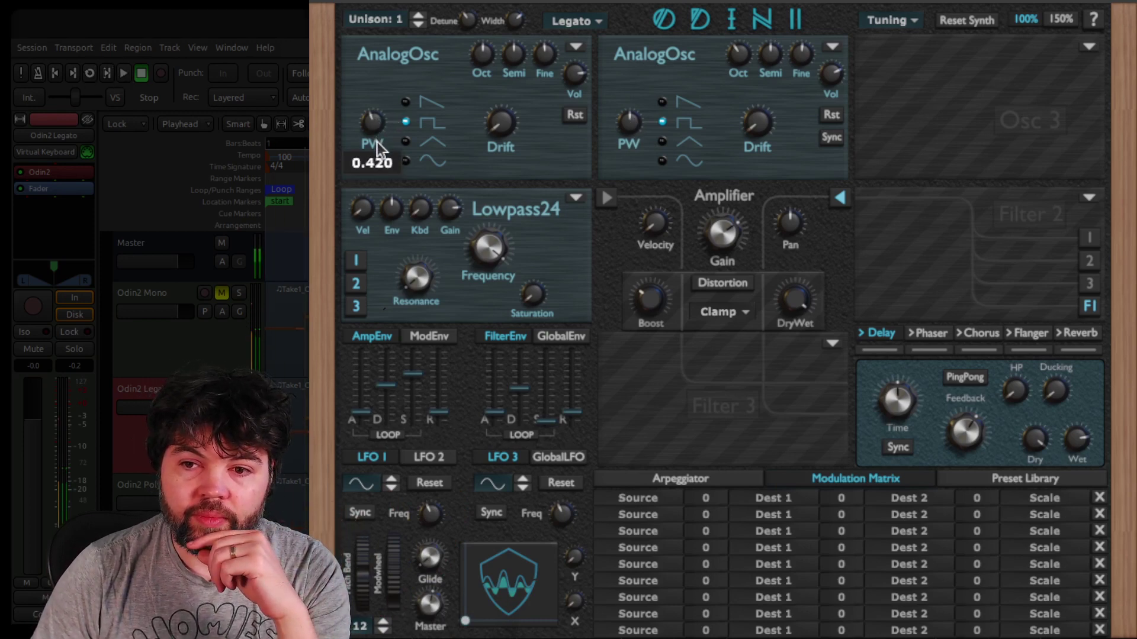
{"action": "left_click_drag", "start_coordinate": [632, 131], "coordinate": [647, 77]}
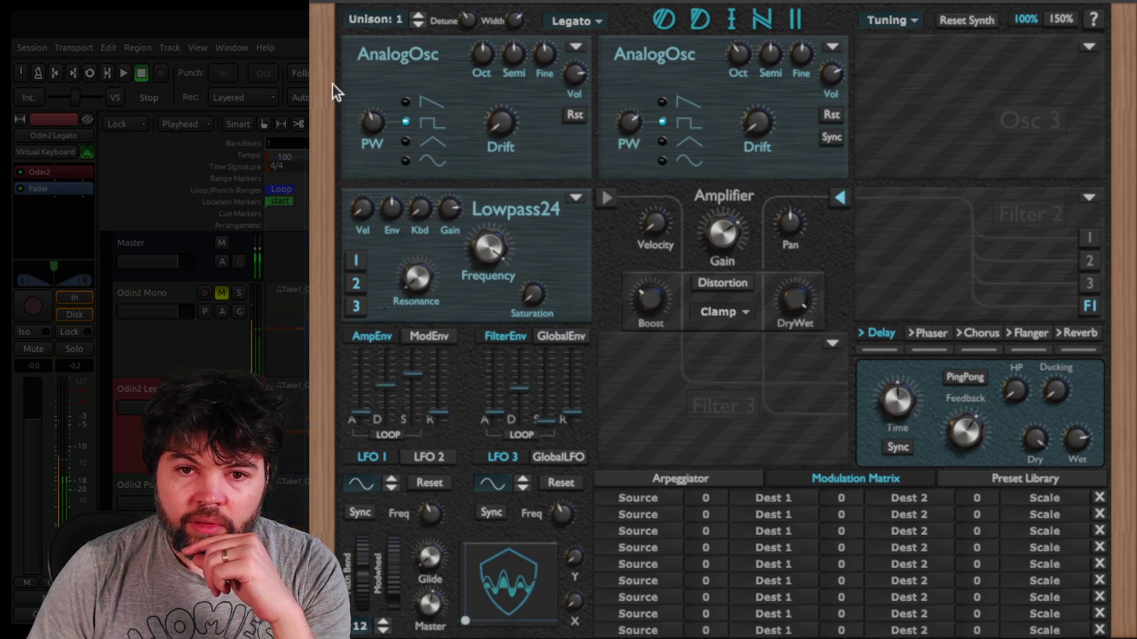
{"action": "left_click_drag", "start_coordinate": [506, 129], "coordinate": [511, 106]}
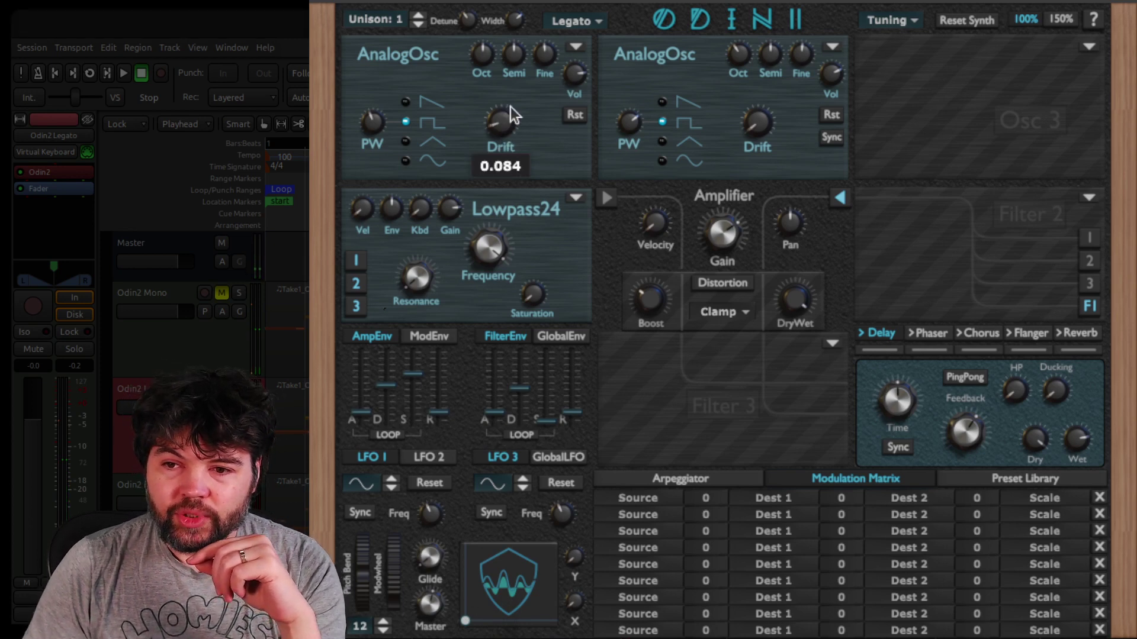
{"action": "left_click_drag", "start_coordinate": [759, 130], "coordinate": [761, 112]}
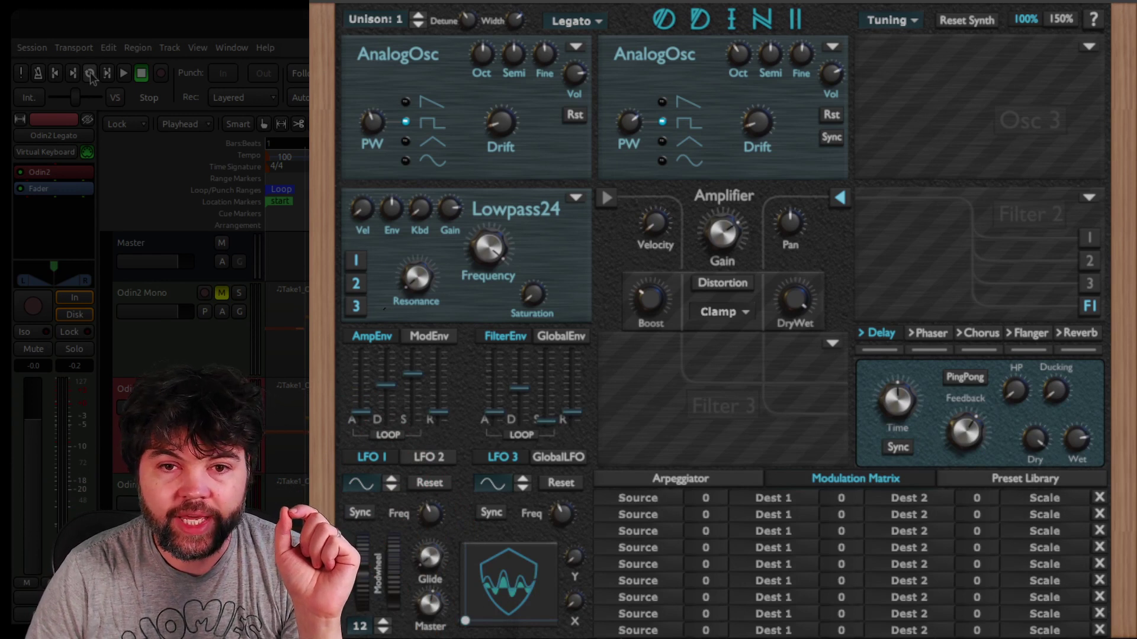
Step: Shape the amp envelope with a slower attack, longer decay, medium sustain and longer release
{"action": "left_click_drag", "start_coordinate": [357, 410], "coordinate": [362, 400]}
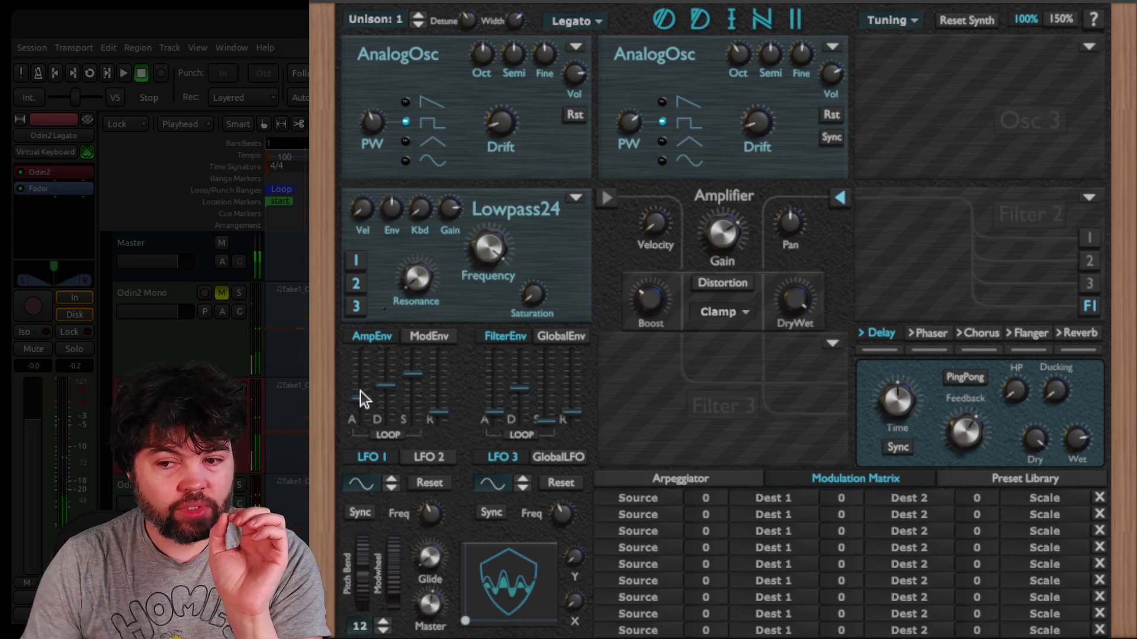
{"action": "left_click_drag", "start_coordinate": [418, 382], "coordinate": [409, 450]}
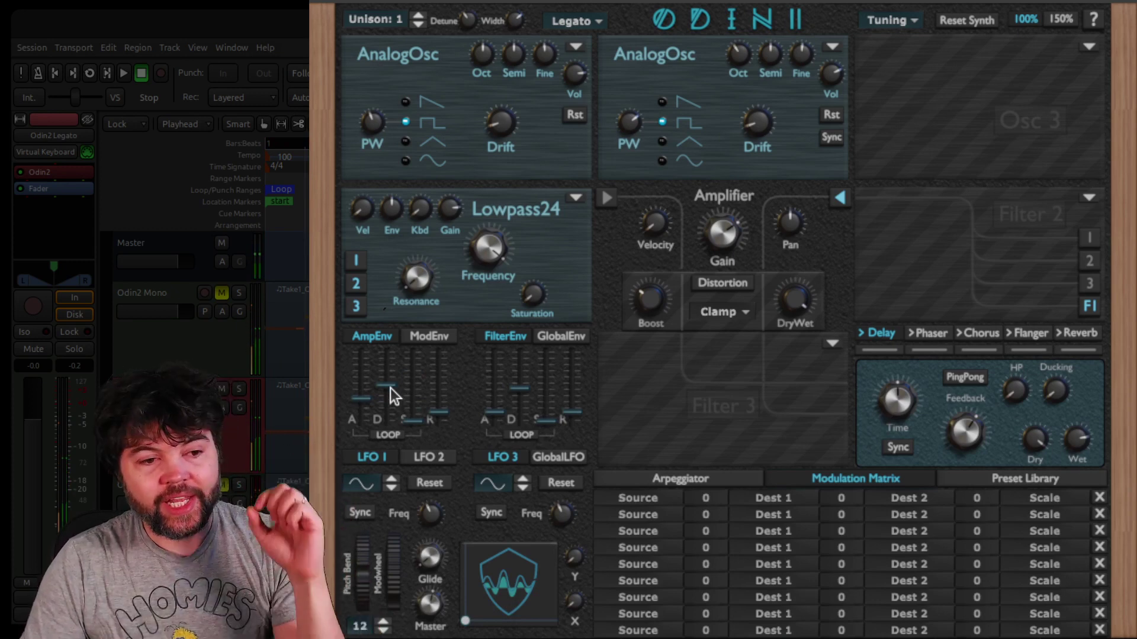
{"action": "left_click_drag", "start_coordinate": [390, 388], "coordinate": [390, 382]}
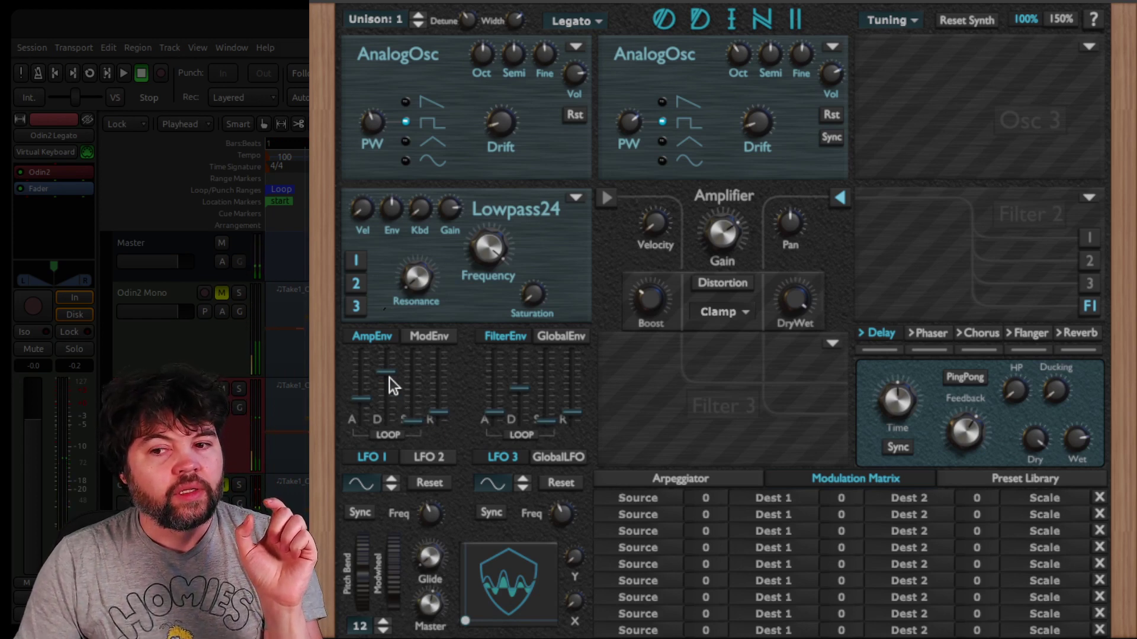
{"action": "left_click_drag", "start_coordinate": [389, 377], "coordinate": [389, 380]}
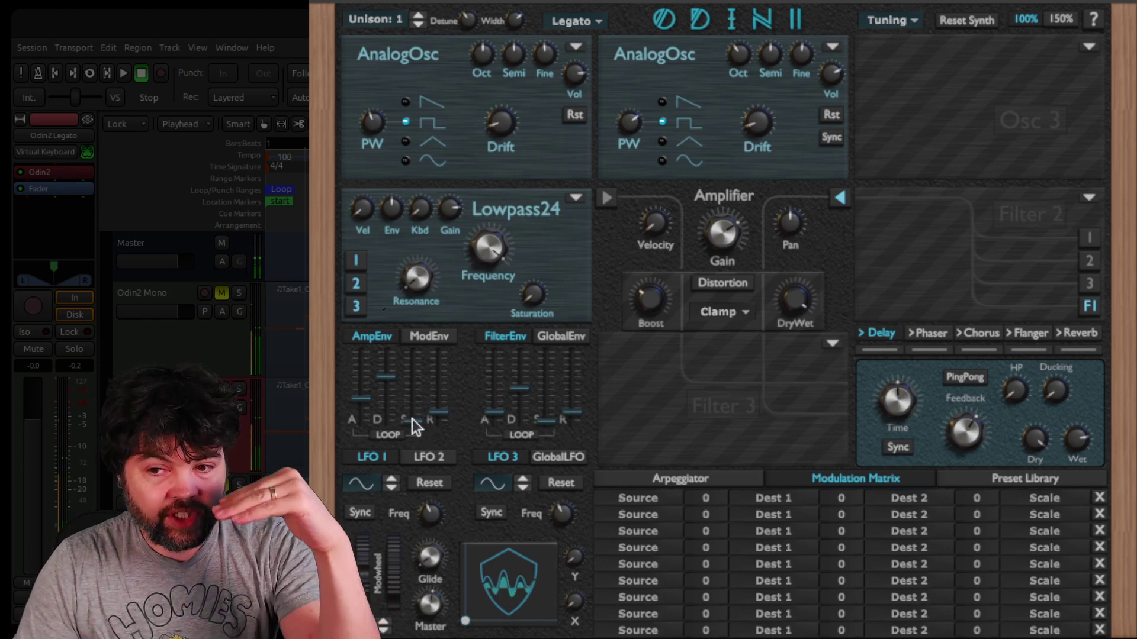
{"action": "left_click_drag", "start_coordinate": [411, 419], "coordinate": [437, 397]}
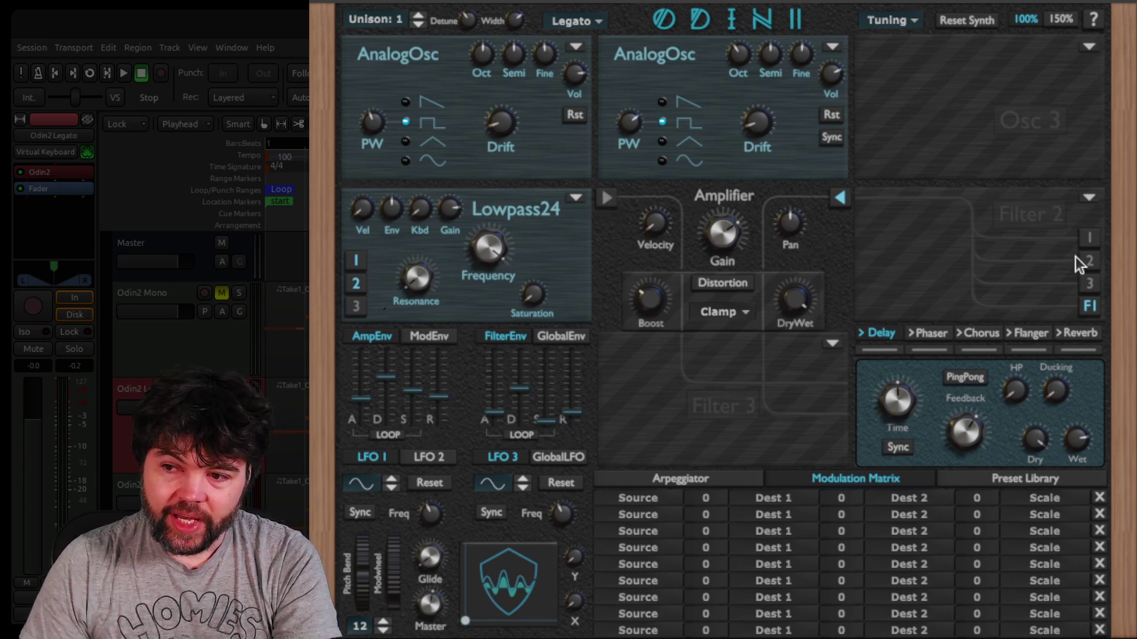
Step: Try a Lowpass 24 filter in the Filter 2 slot with its input routing, and reset the slot to Bypass
{"action": "left_click", "coordinate": [1090, 307]}
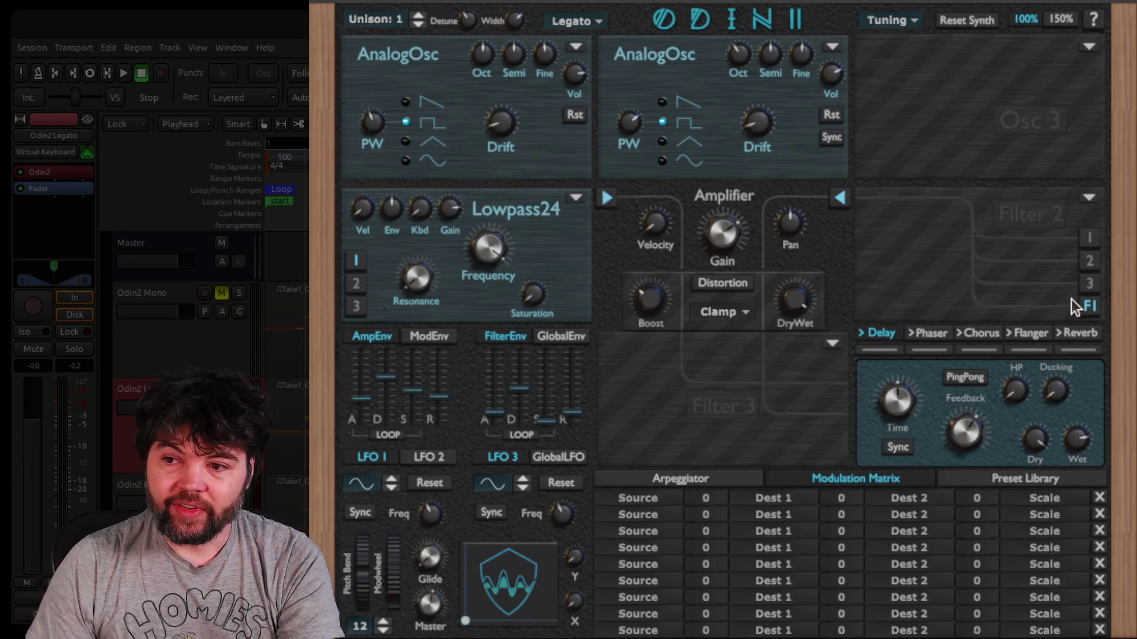
{"action": "left_click", "coordinate": [1092, 198]}
{"action": "left_click", "coordinate": [1015, 245]}
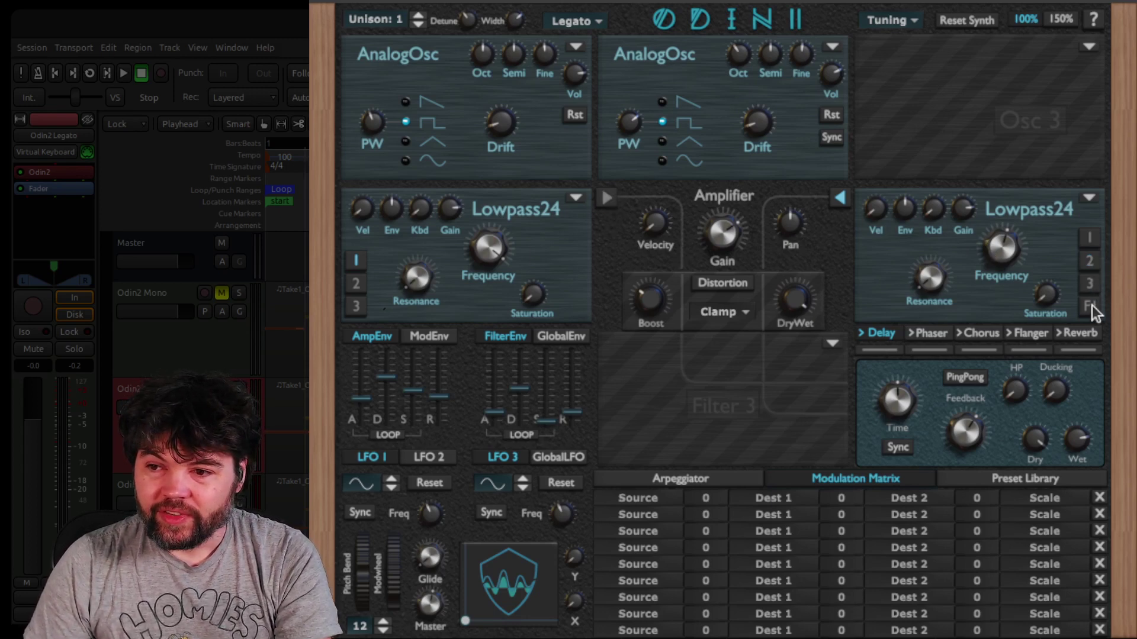
{"action": "left_click", "coordinate": [1088, 197]}
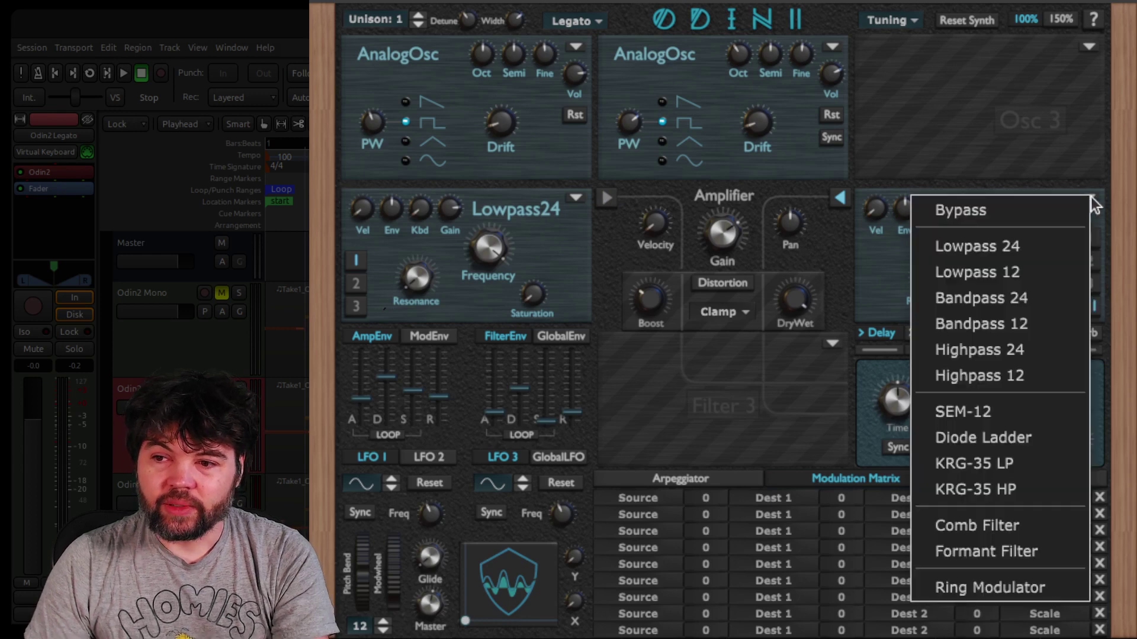
{"action": "left_click", "coordinate": [1035, 206]}
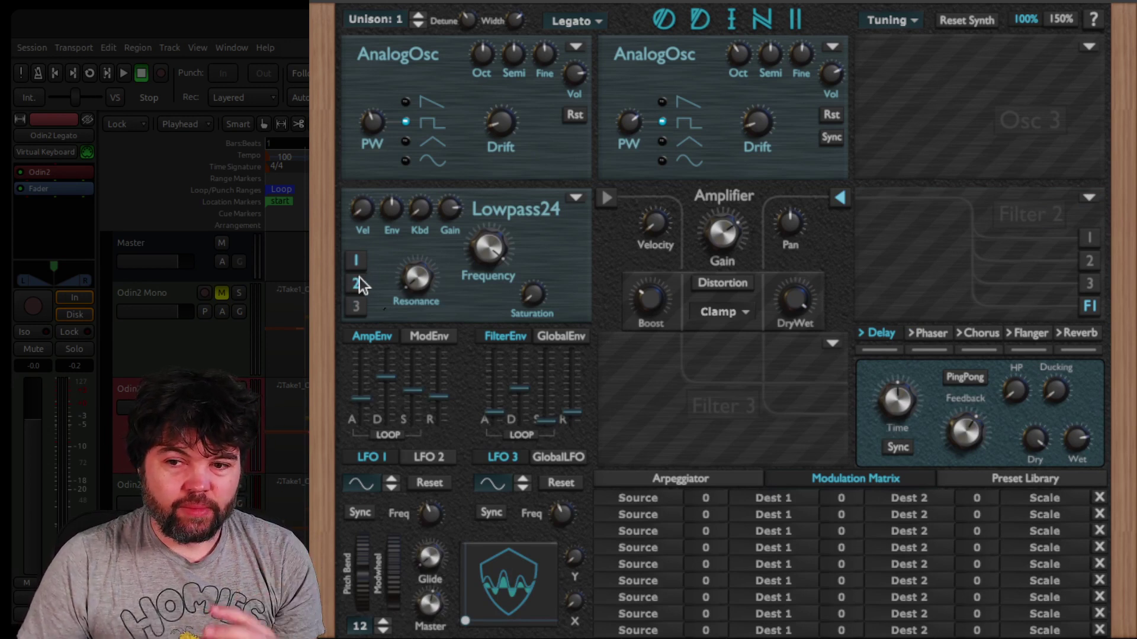
Step: During playback, compare oscillators 1 and 2 switched in and out of the first Lowpass24 filter, leaving both routed in, and stop playback
{"action": "key", "text": "space"}
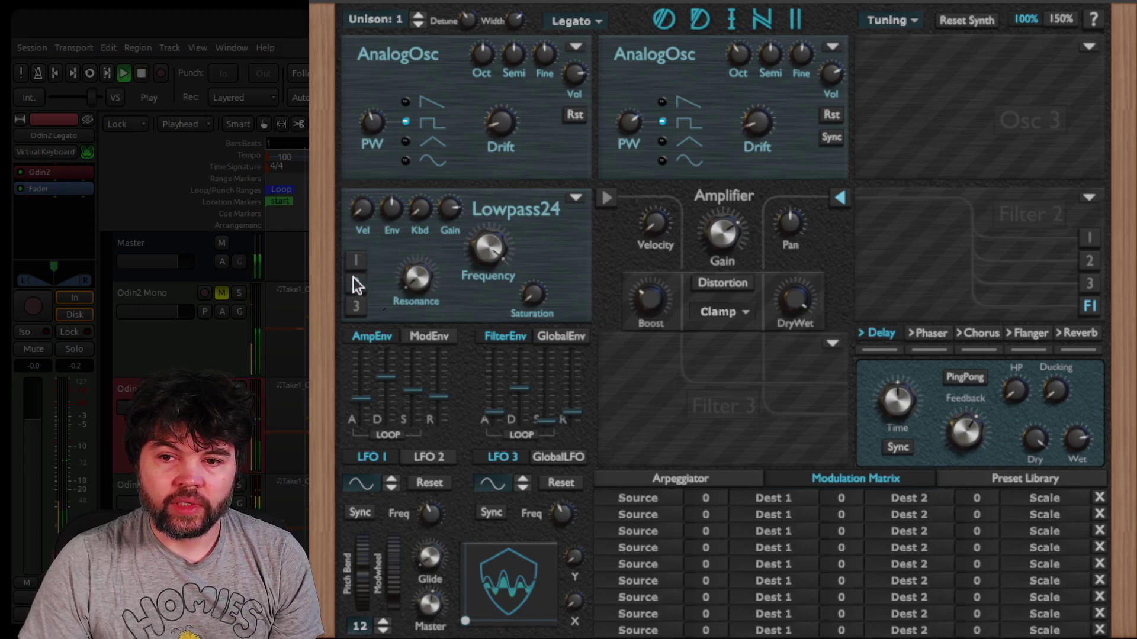
{"action": "left_click", "coordinate": [89, 72]}
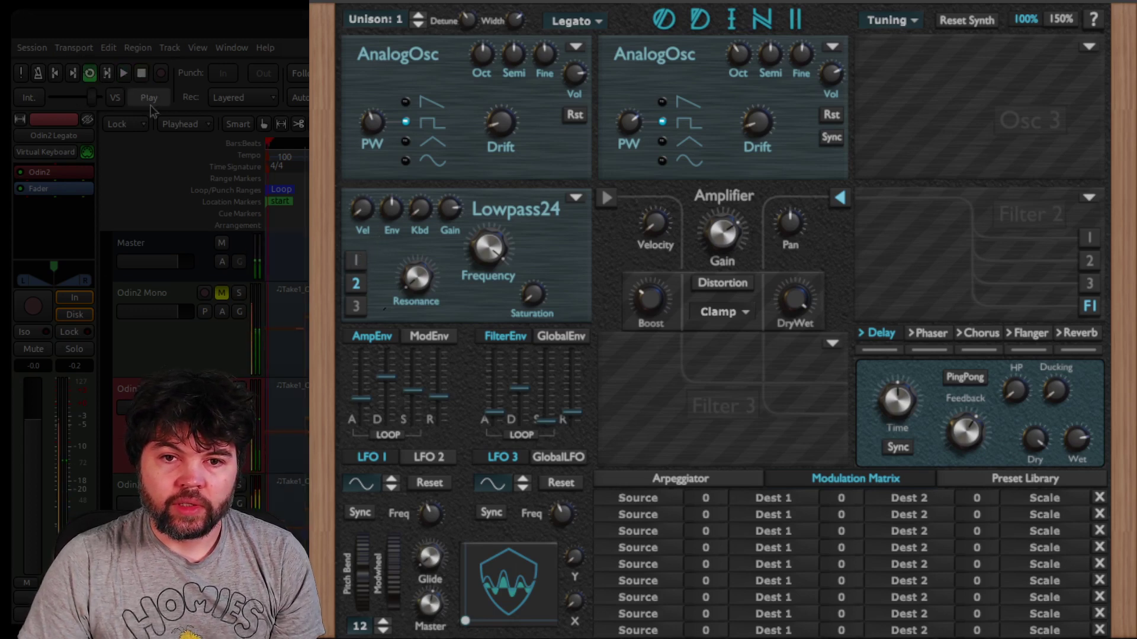
{"action": "left_click", "coordinate": [357, 282]}
{"action": "left_click", "coordinate": [358, 263]}
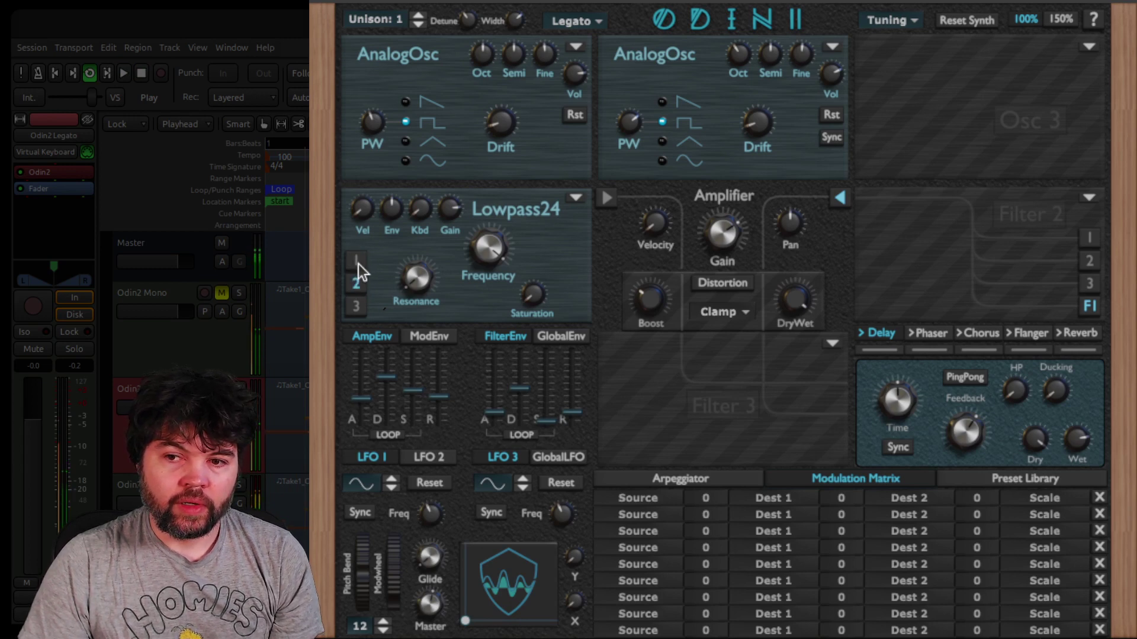
{"action": "left_click", "coordinate": [358, 264]}
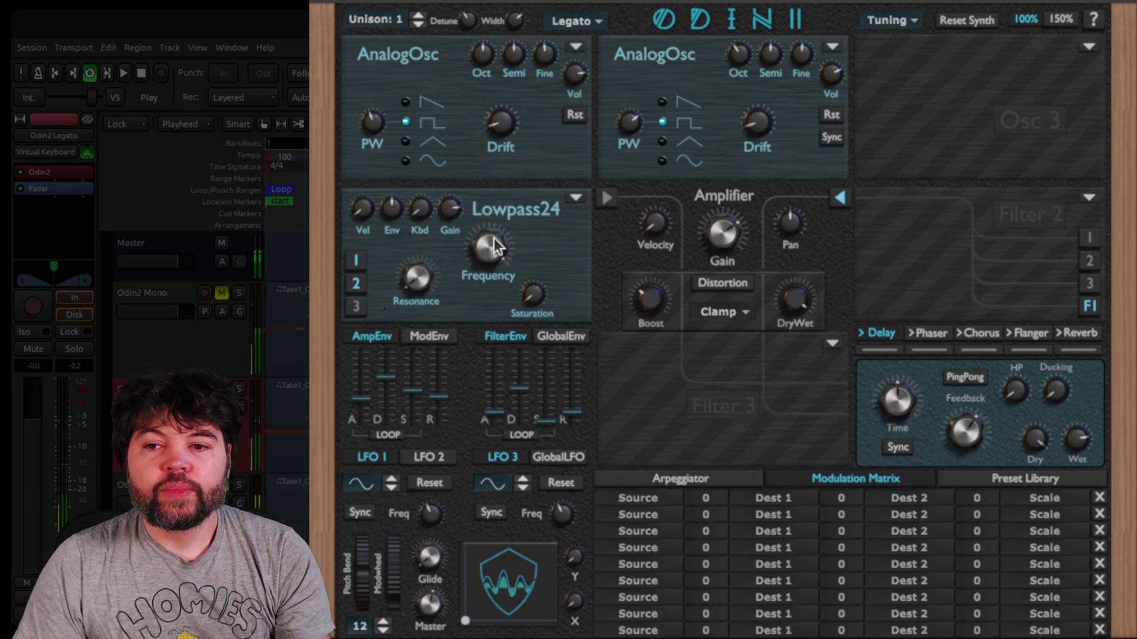
{"action": "left_click", "coordinate": [142, 73]}
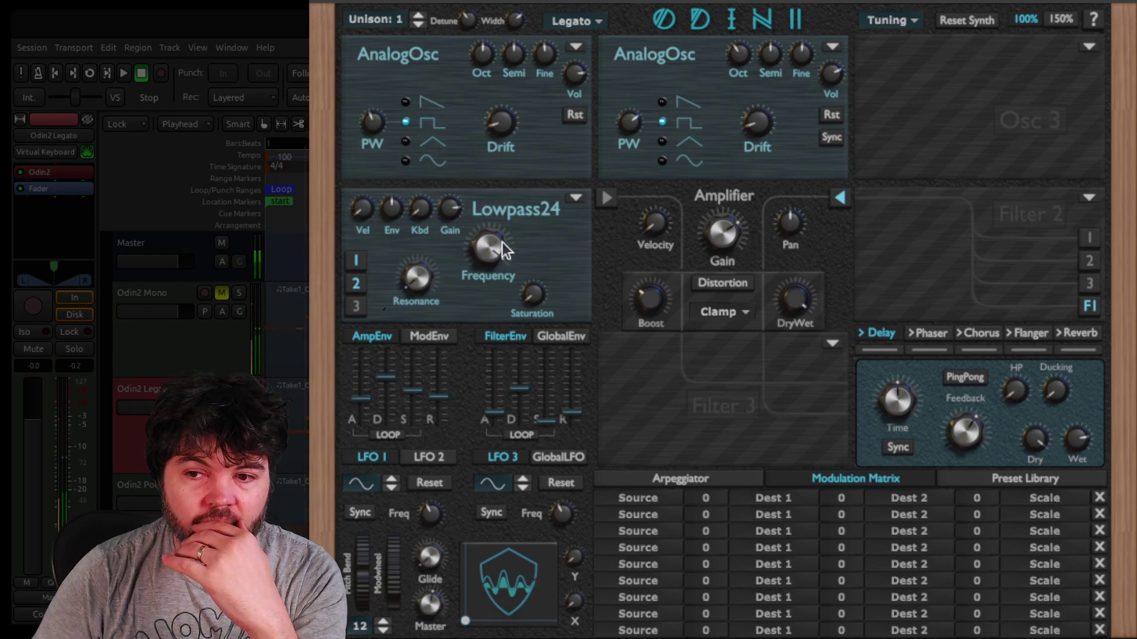
Step: Lower the Lowpass24 cutoff to about 531.5 Hz and set the filter envelope to minimum attack, decay and release with sustain at 1.000
{"action": "left_click_drag", "start_coordinate": [490, 252], "coordinate": [481, 397]}
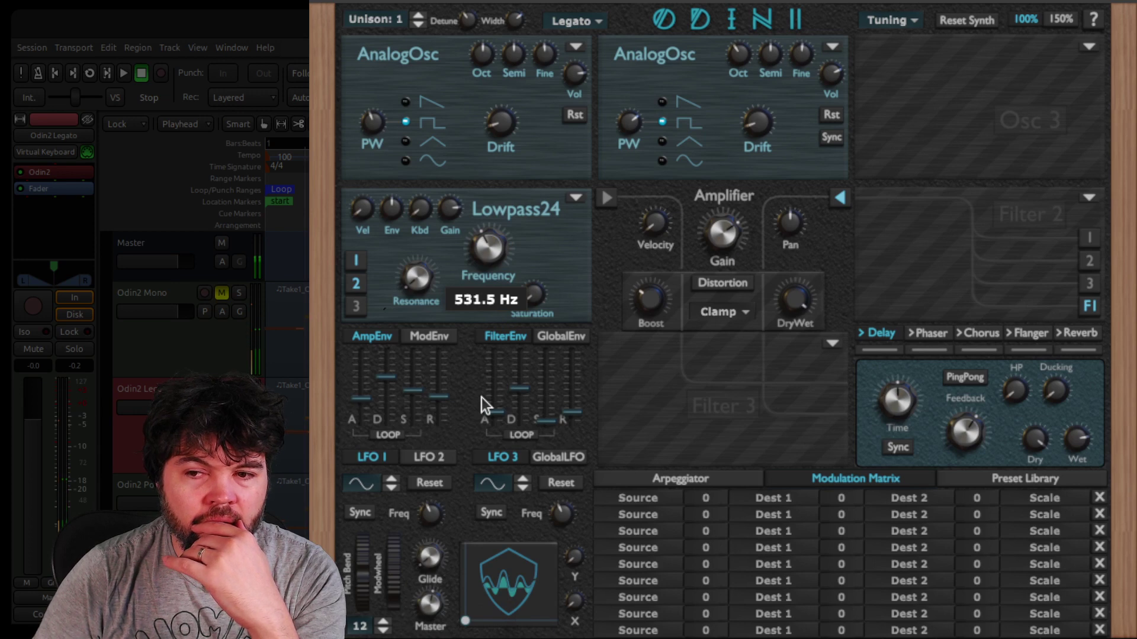
{"action": "left_click_drag", "start_coordinate": [481, 397], "coordinate": [481, 397]}
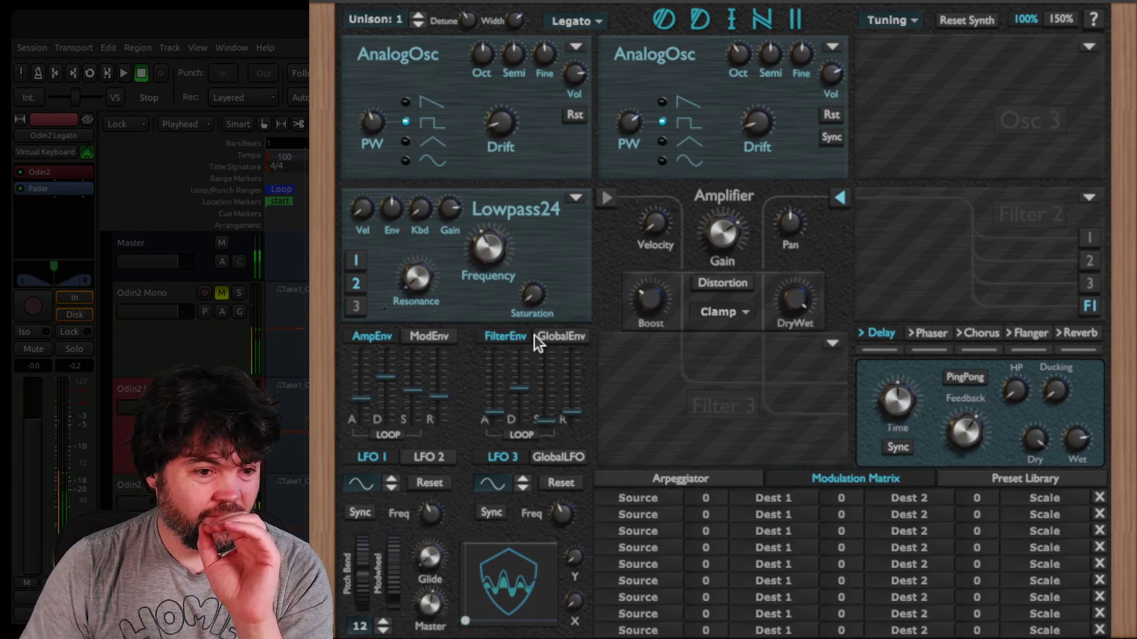
{"action": "left_click_drag", "start_coordinate": [521, 395], "coordinate": [553, 238]}
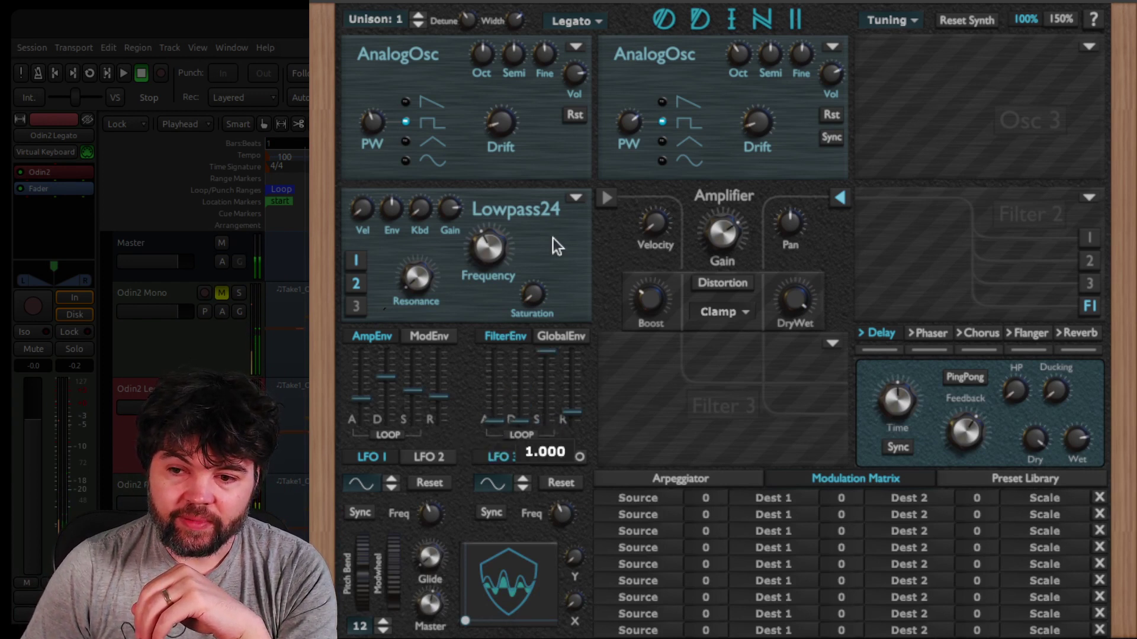
{"action": "left_click_drag", "start_coordinate": [570, 418], "coordinate": [570, 473]}
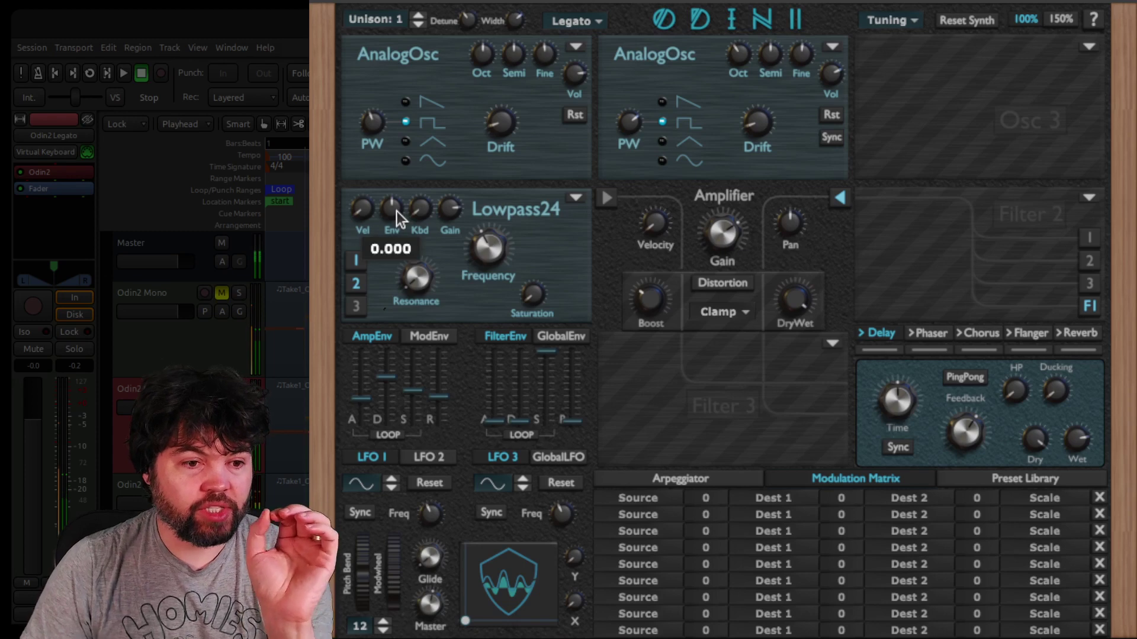
Step: Try a higher envelope amount on the Lowpass24 filter, and increase its keyboard tracking with a slightly lower cutoff frequency
{"action": "left_click_drag", "start_coordinate": [397, 212], "coordinate": [440, 109]}
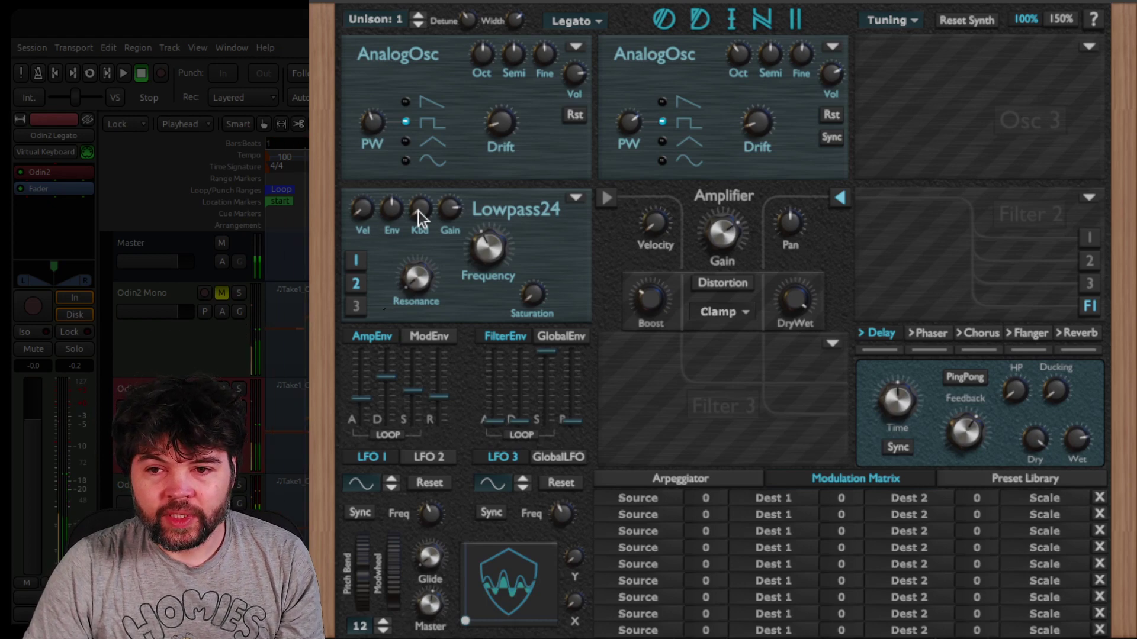
{"action": "left_click_drag", "start_coordinate": [418, 212], "coordinate": [444, 117]}
{"action": "left_click_drag", "start_coordinate": [490, 248], "coordinate": [485, 260]}
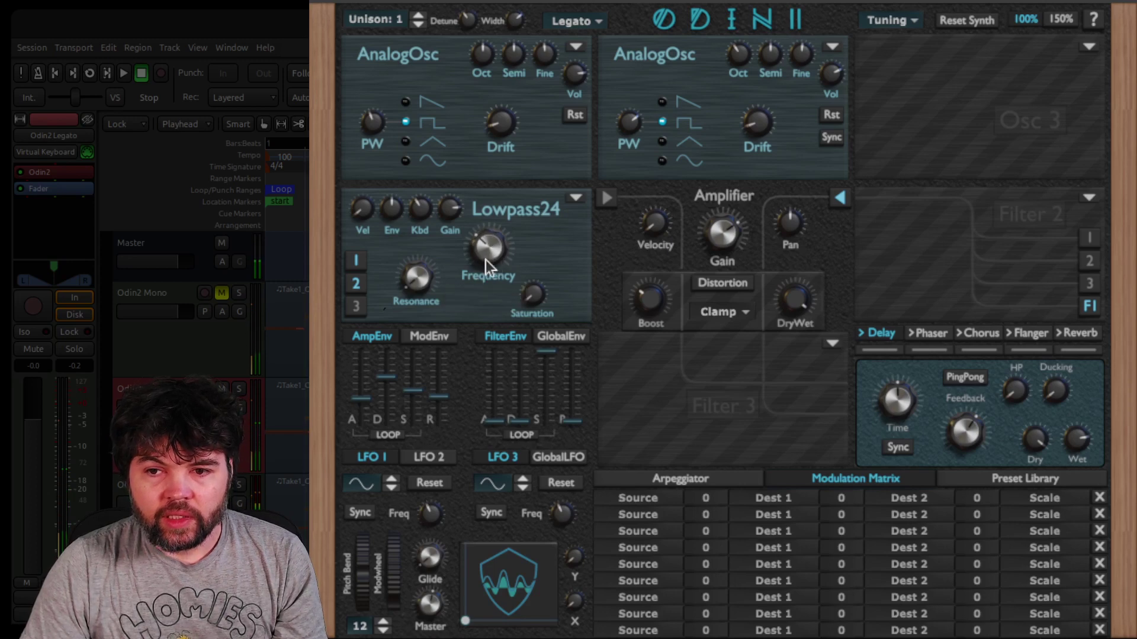
Step: Raise the Lowpass24 filter's envelope amount to about 0.548, and increase the amplifier's velocity sensitivity
{"action": "left_click_drag", "start_coordinate": [398, 216], "coordinate": [420, 132]}
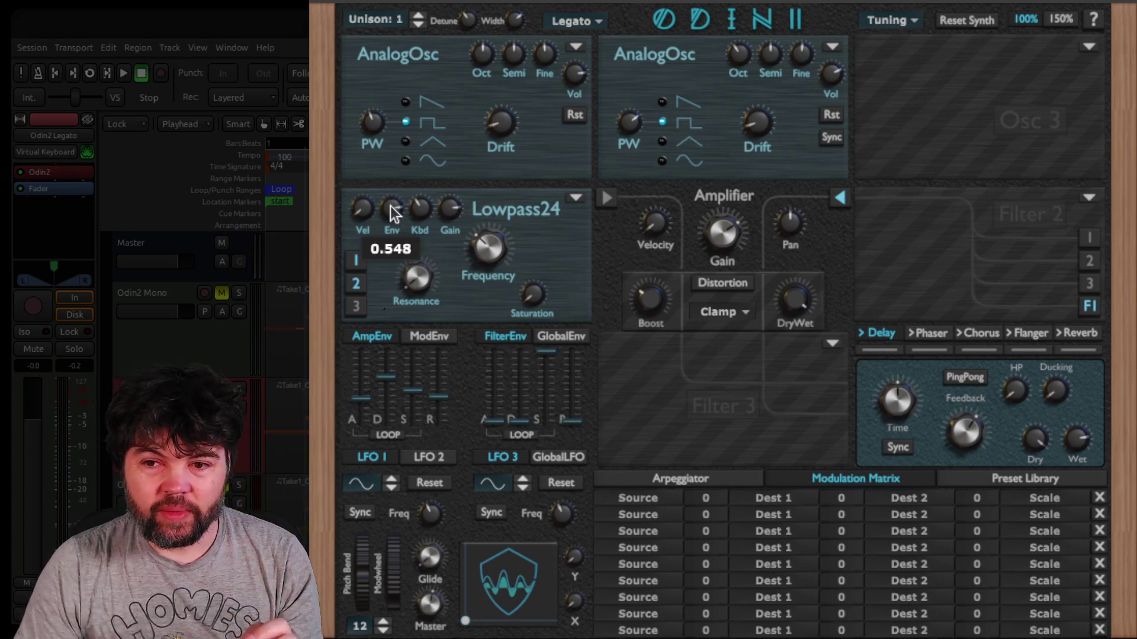
{"action": "left_click_drag", "start_coordinate": [390, 206], "coordinate": [390, 204]}
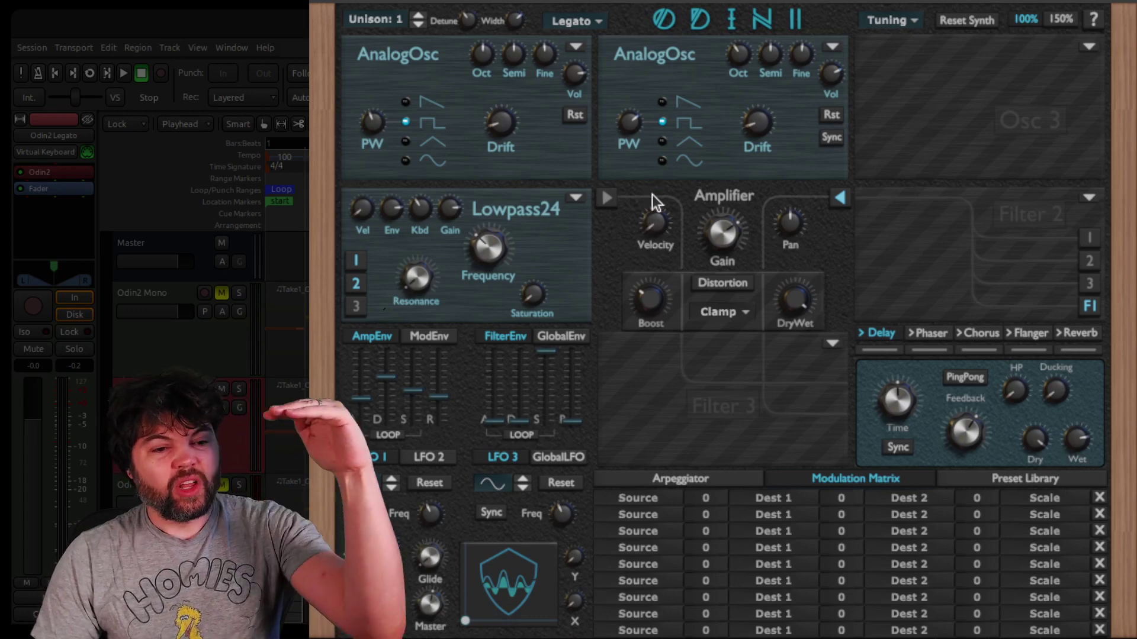
{"action": "mouse_move", "coordinate": [657, 222]}
{"action": "left_click_drag", "start_coordinate": [659, 220], "coordinate": [695, 105]}
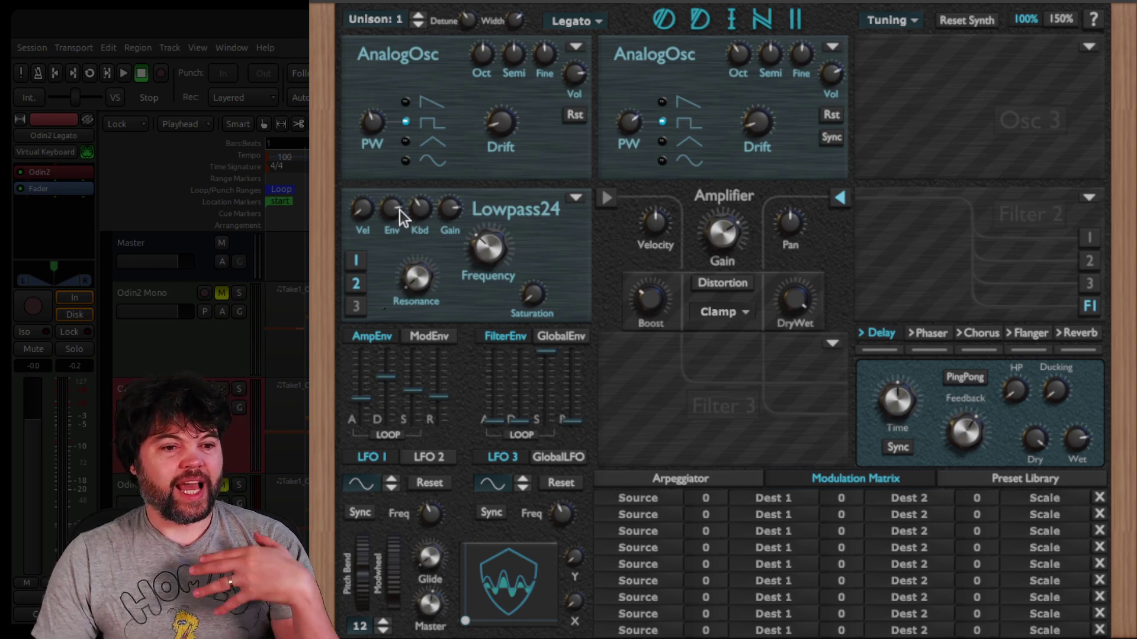
Step: Adjust the Lowpass24 filter's velocity and envelope amounts, and slightly raise the amp envelope's sustain
{"action": "left_click_drag", "start_coordinate": [360, 210], "coordinate": [386, 151]}
{"action": "left_click_drag", "start_coordinate": [405, 213], "coordinate": [397, 251]}
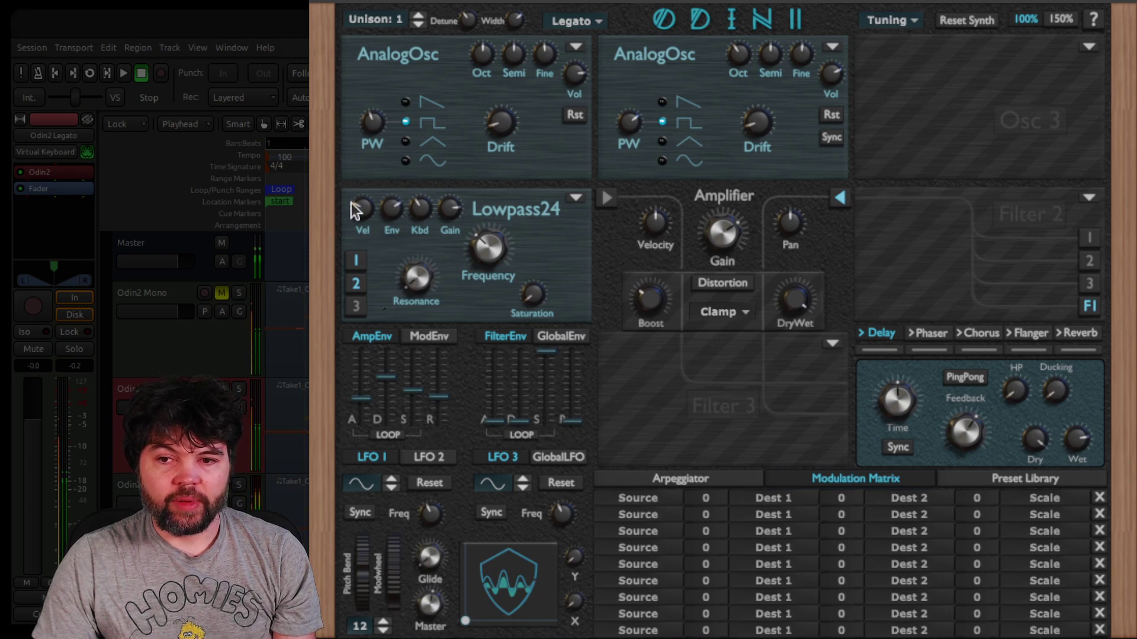
{"action": "mouse_move", "coordinate": [356, 211]}
{"action": "left_click_drag", "start_coordinate": [356, 210], "coordinate": [360, 204]}
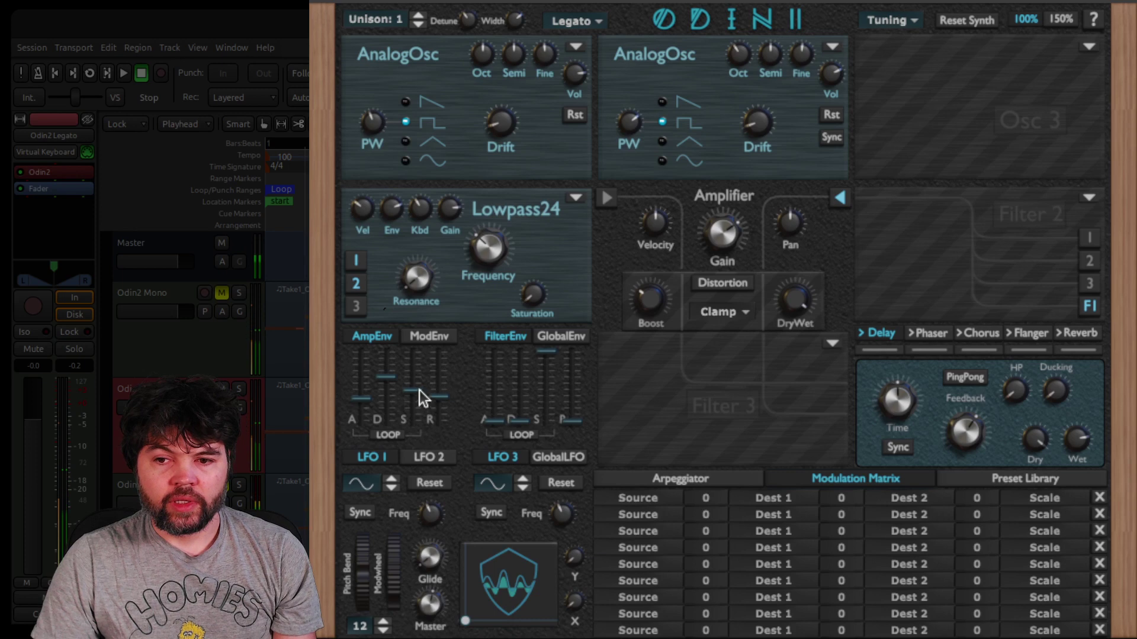
{"action": "left_click_drag", "start_coordinate": [420, 395], "coordinate": [413, 388]}
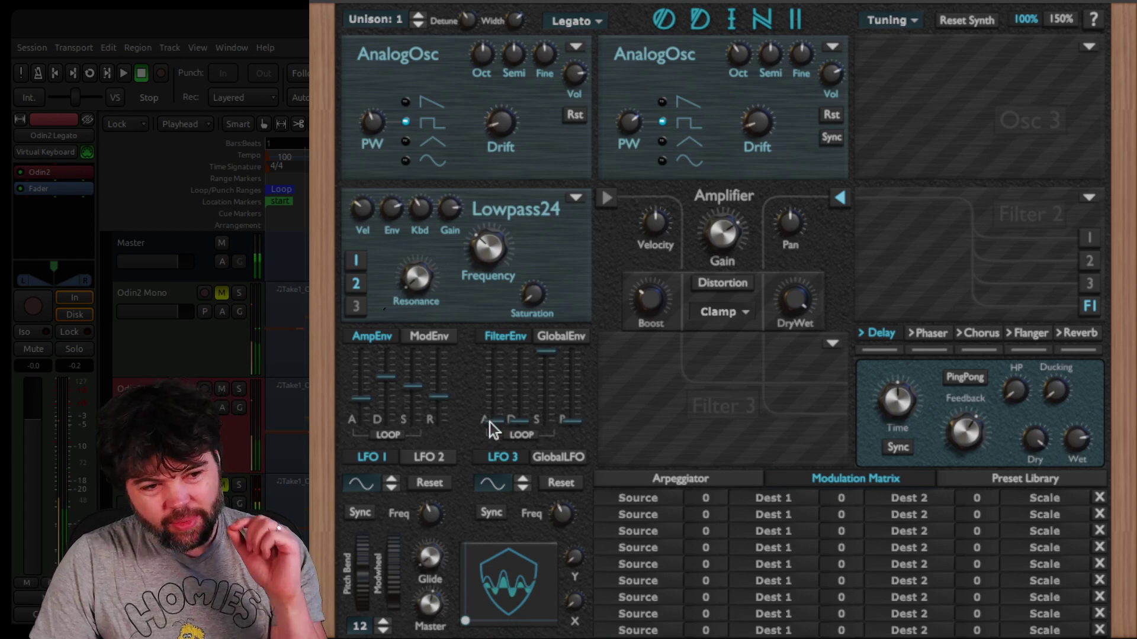
Step: Shape the filter envelope with moderate attack, decay and release times and a high sustain just below maximum
{"action": "mouse_move", "coordinate": [490, 421]}
{"action": "left_mouse_down"}
{"action": "mouse_move", "coordinate": [495, 387]}
{"action": "mouse_move", "coordinate": [492, 403]}
{"action": "left_mouse_up"}
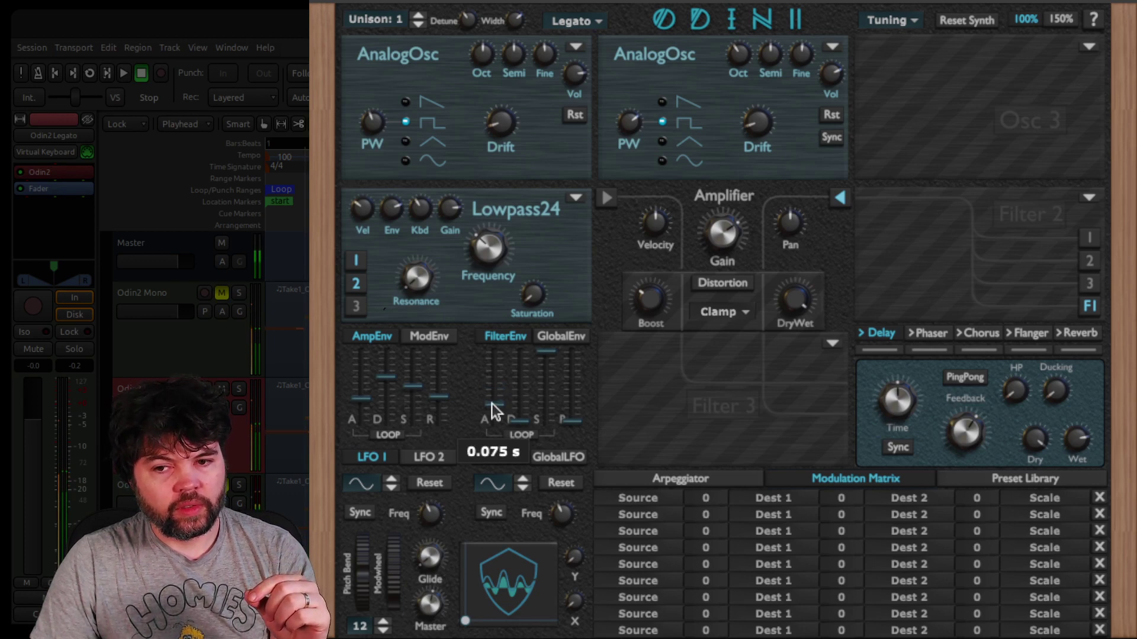
{"action": "scroll", "coordinate": [491, 404], "scroll_direction": "up", "scroll_amount": 1}
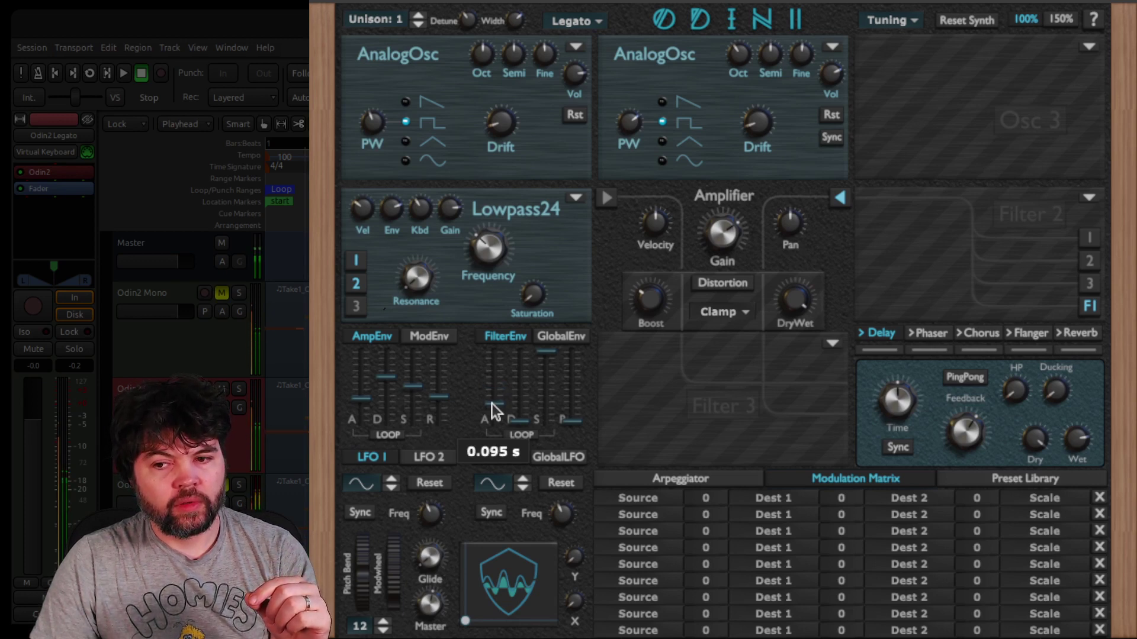
{"action": "left_click_drag", "start_coordinate": [491, 402], "coordinate": [493, 394]}
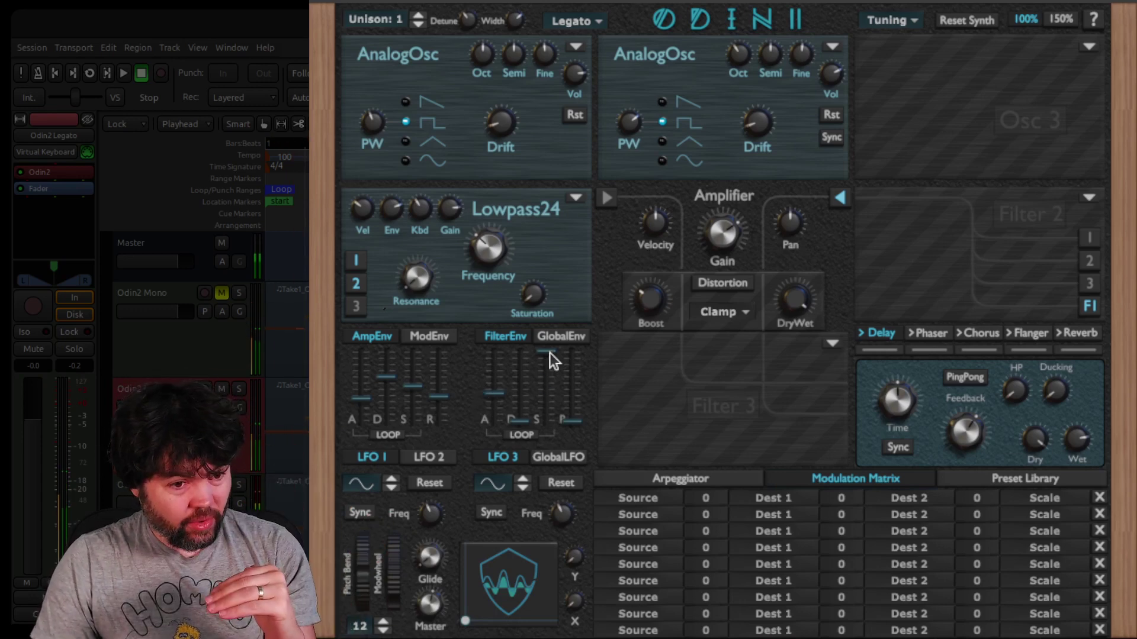
{"action": "left_click_drag", "start_coordinate": [549, 352], "coordinate": [525, 391]}
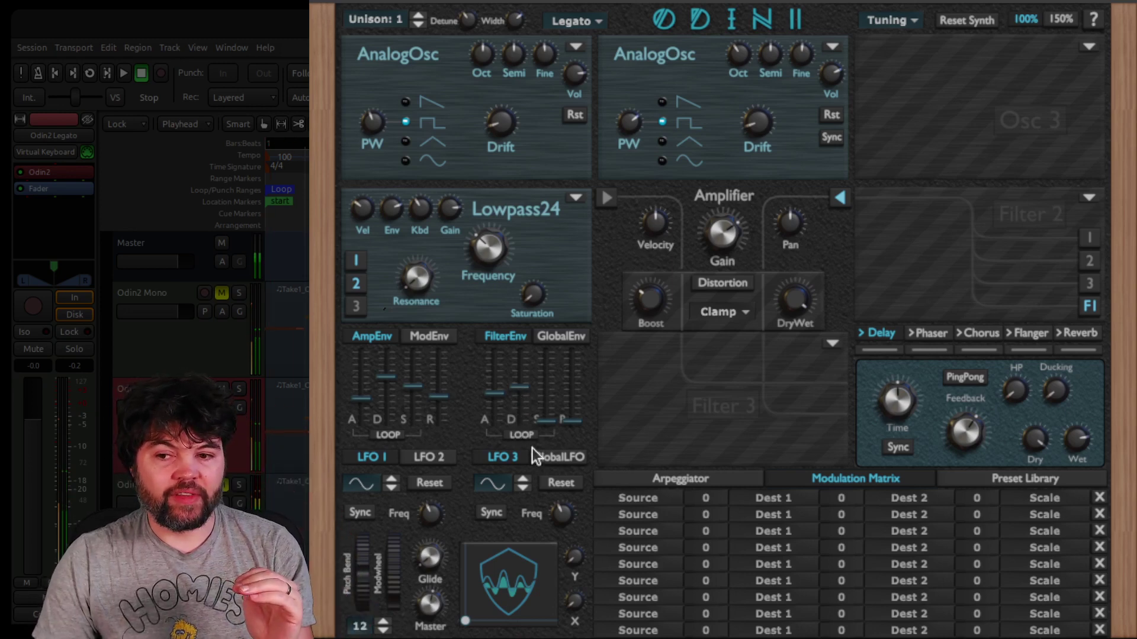
{"action": "left_click_drag", "start_coordinate": [549, 418], "coordinate": [552, 374]}
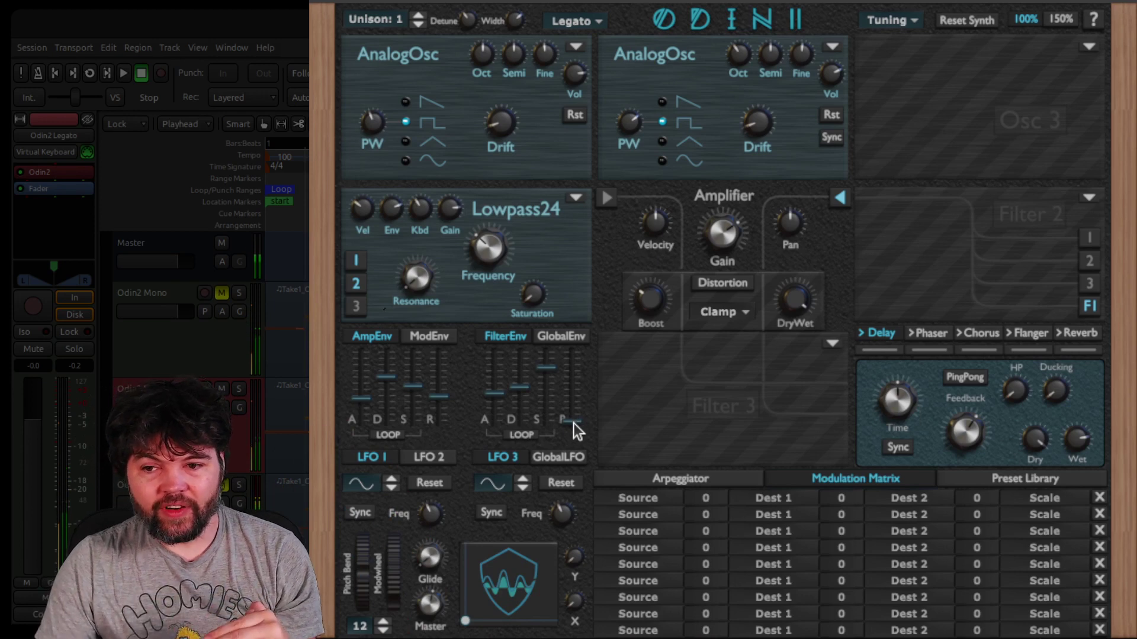
{"action": "left_click_drag", "start_coordinate": [572, 424], "coordinate": [579, 399]}
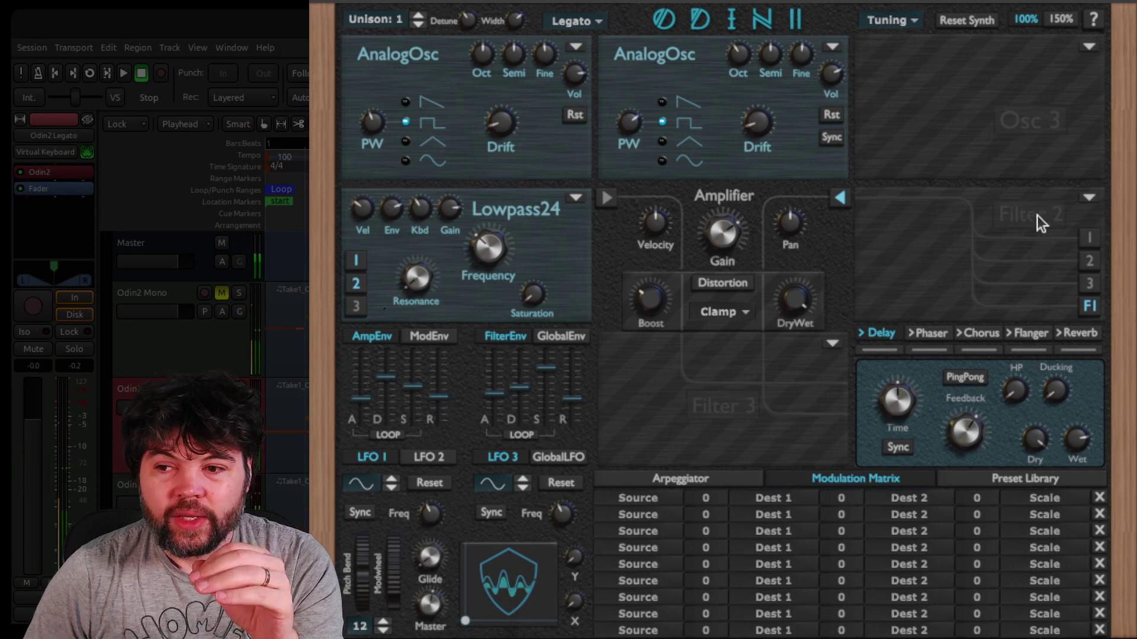
Step: Load a Highpass 12 filter into the Filter 2 slot and adjust its cutoff frequency
{"action": "left_click", "coordinate": [1088, 199]}
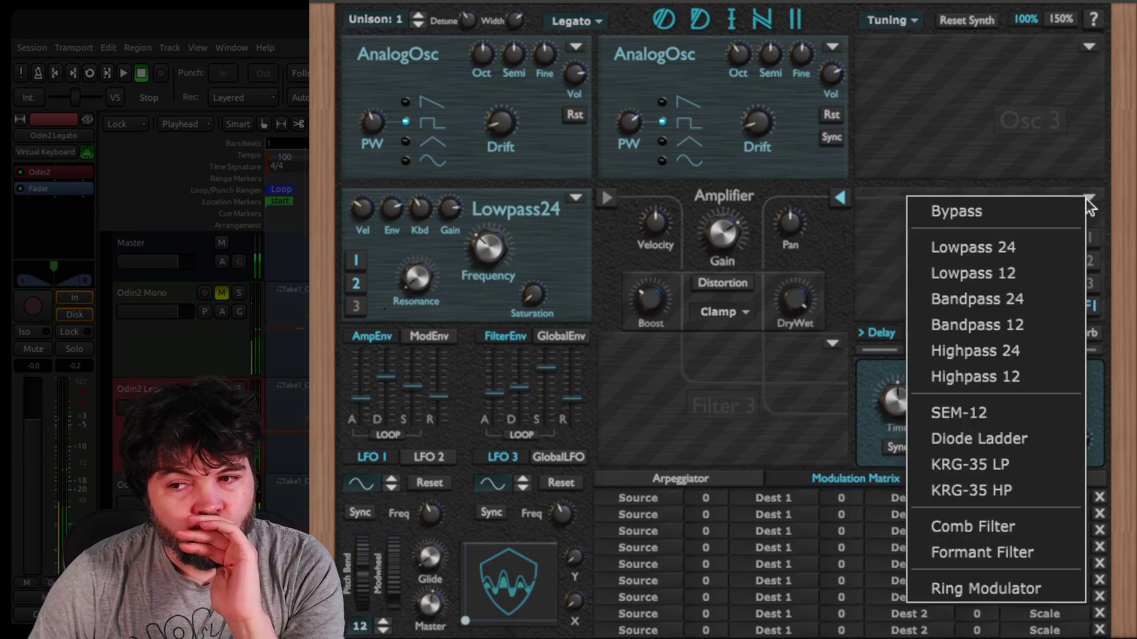
{"action": "left_click", "coordinate": [1020, 373]}
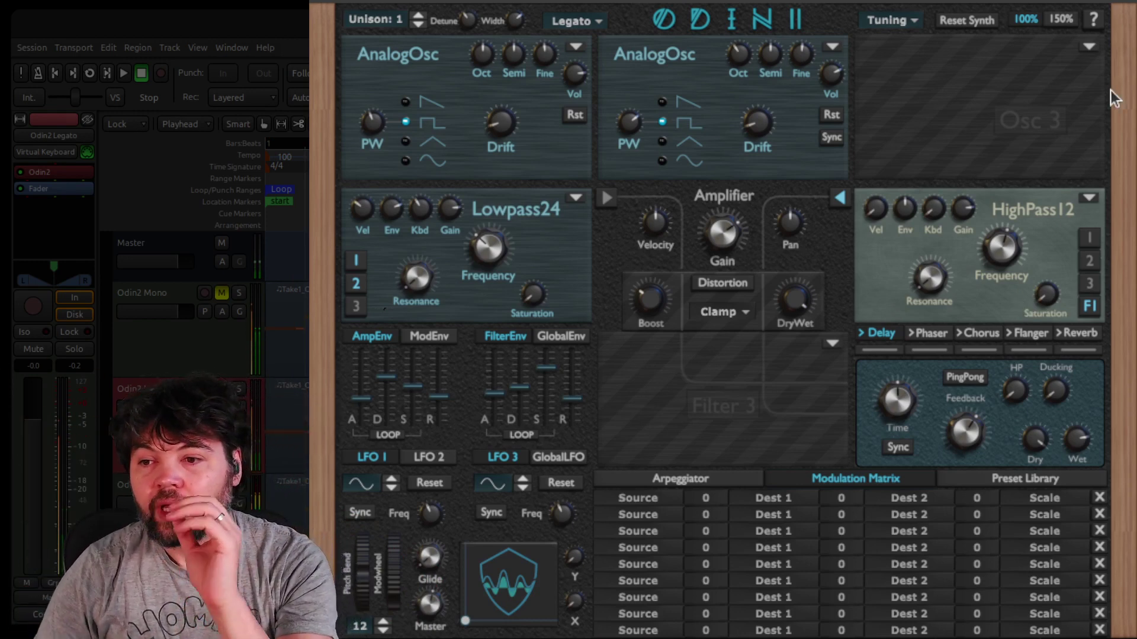
{"action": "left_click_drag", "start_coordinate": [1007, 254], "coordinate": [1005, 405]}
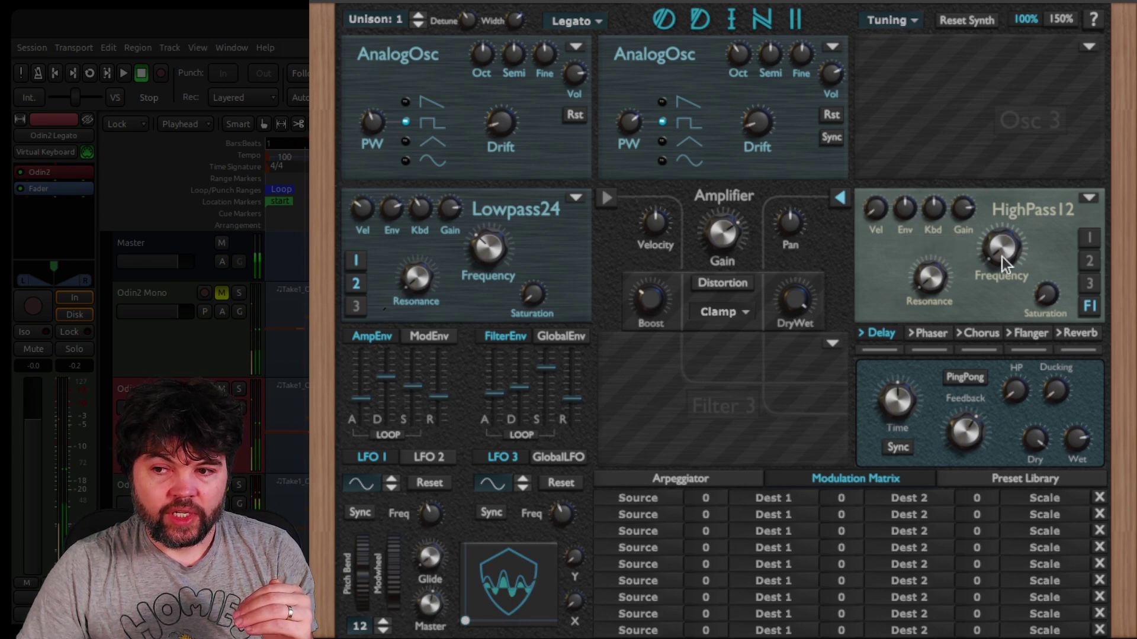
{"action": "left_click_drag", "start_coordinate": [1000, 259], "coordinate": [1014, 188]}
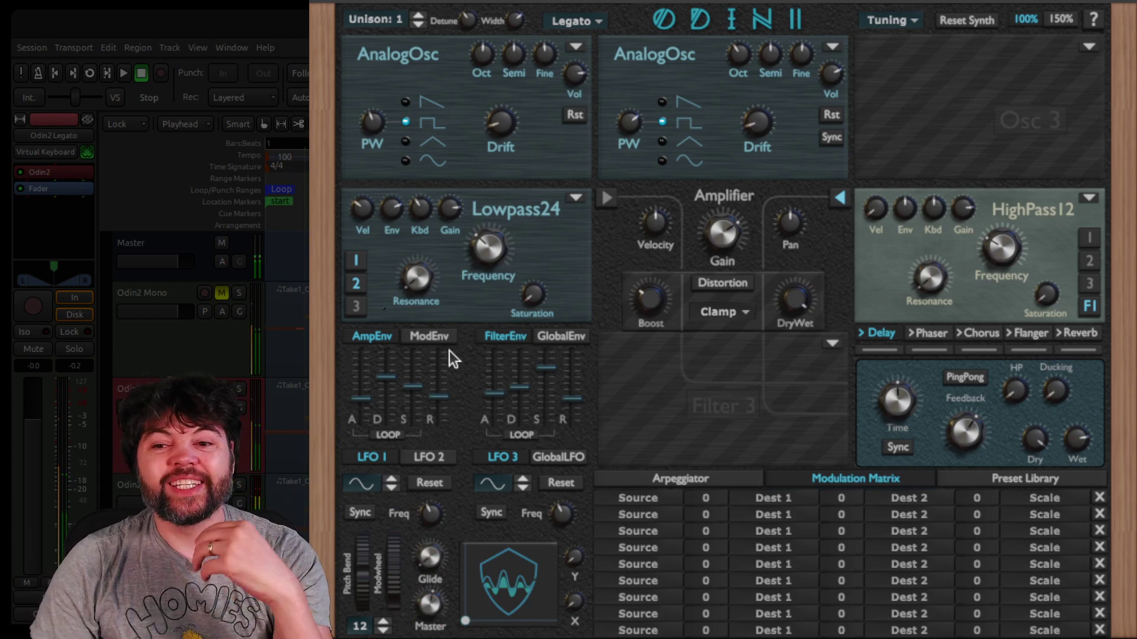
Step: Set the modulation envelope to minimum attack, decay and release with sustain at maximum
{"action": "left_click", "coordinate": [434, 333]}
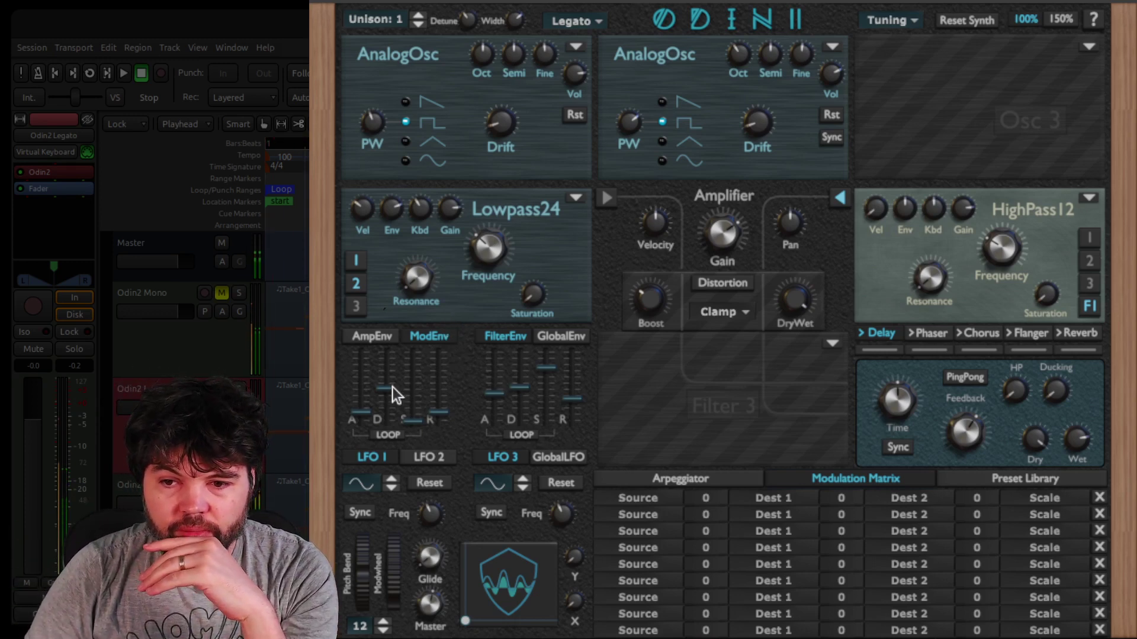
{"action": "left_click_drag", "start_coordinate": [367, 415], "coordinate": [360, 418]}
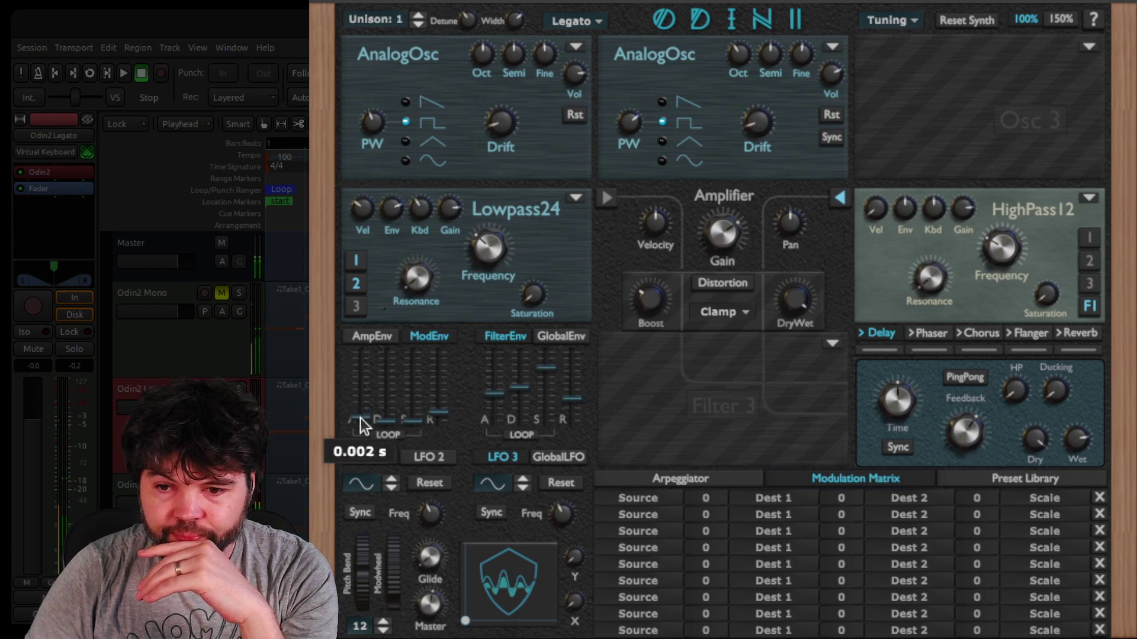
{"action": "left_click_drag", "start_coordinate": [444, 415], "coordinate": [426, 345]}
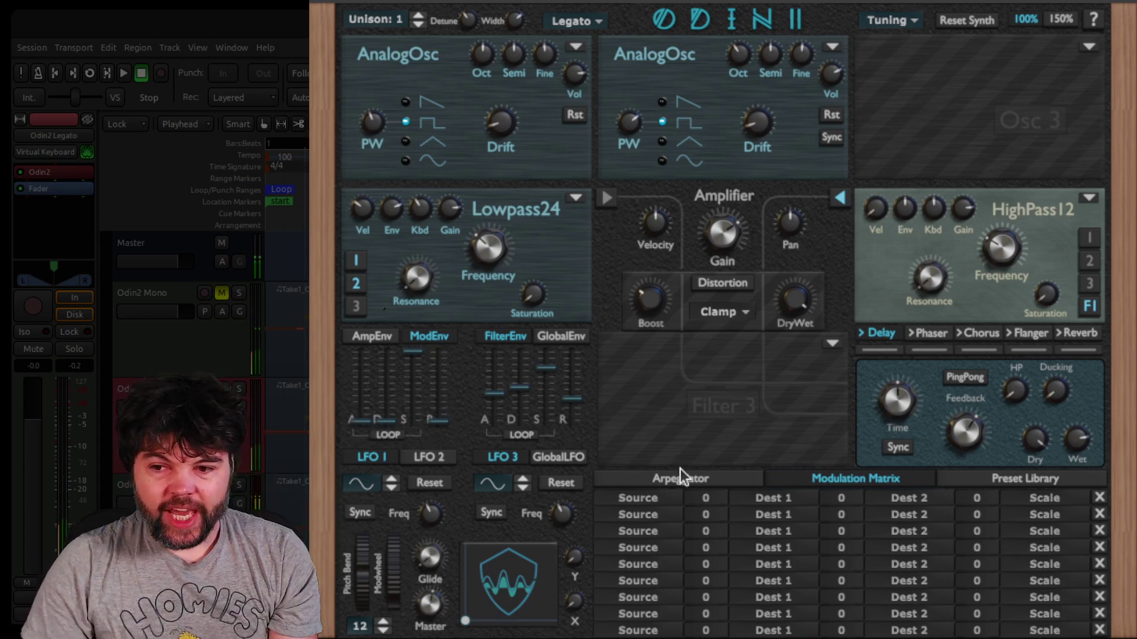
Step: Route the Mod Envelope to Filter2 Frequency in the first modulation matrix row with an amount of -88
{"action": "left_click", "coordinate": [642, 499]}
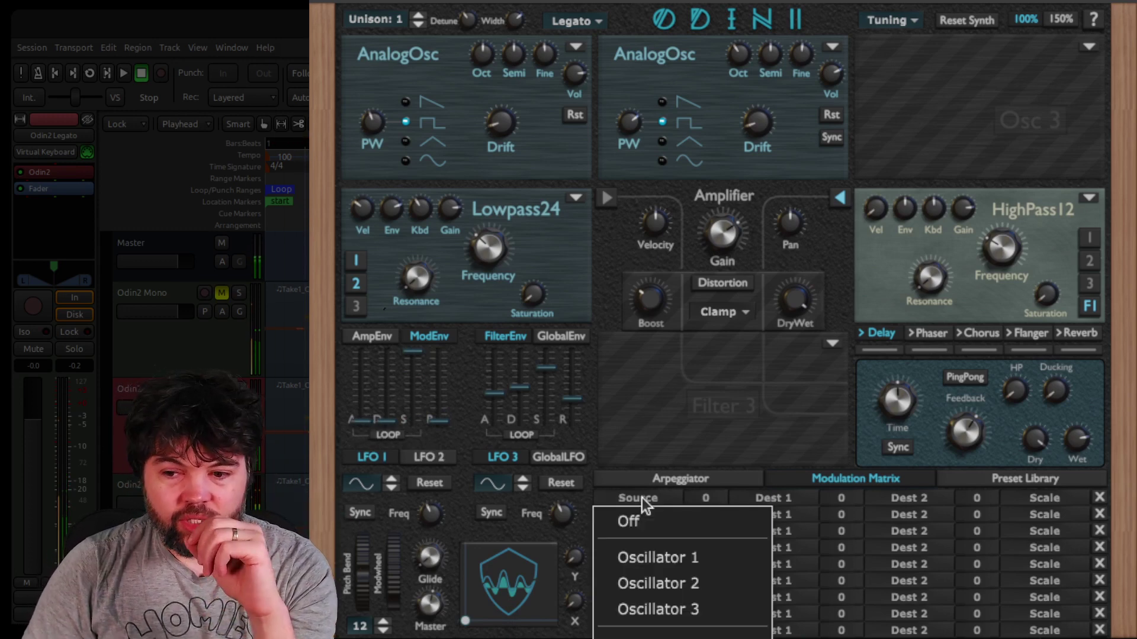
{"action": "left_click", "coordinate": [658, 638]}
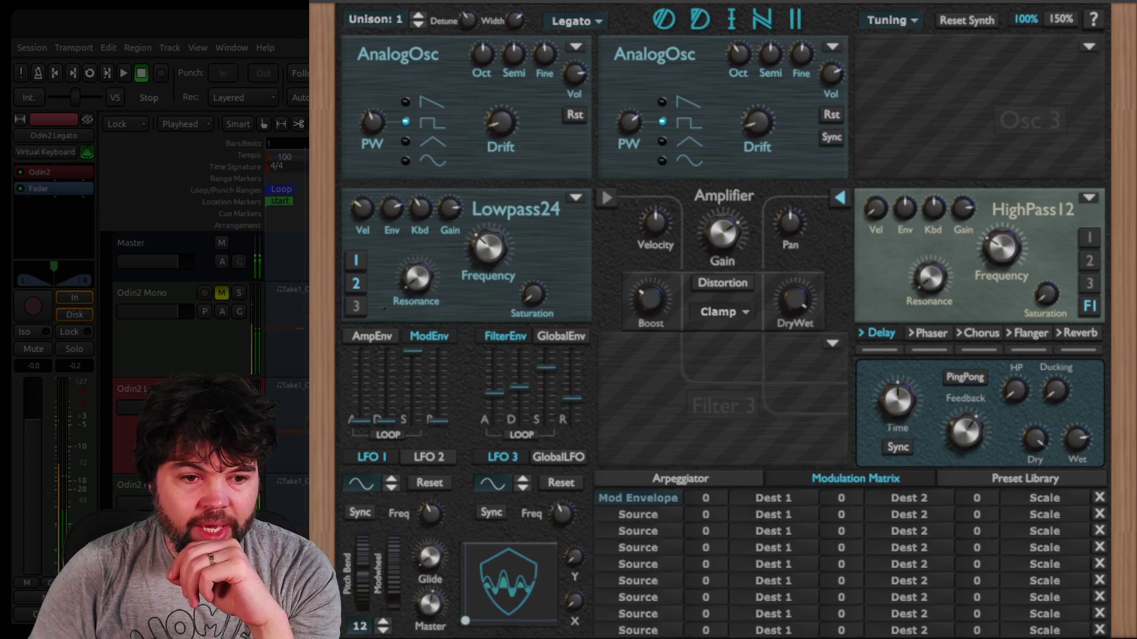
{"action": "left_click", "coordinate": [773, 498]}
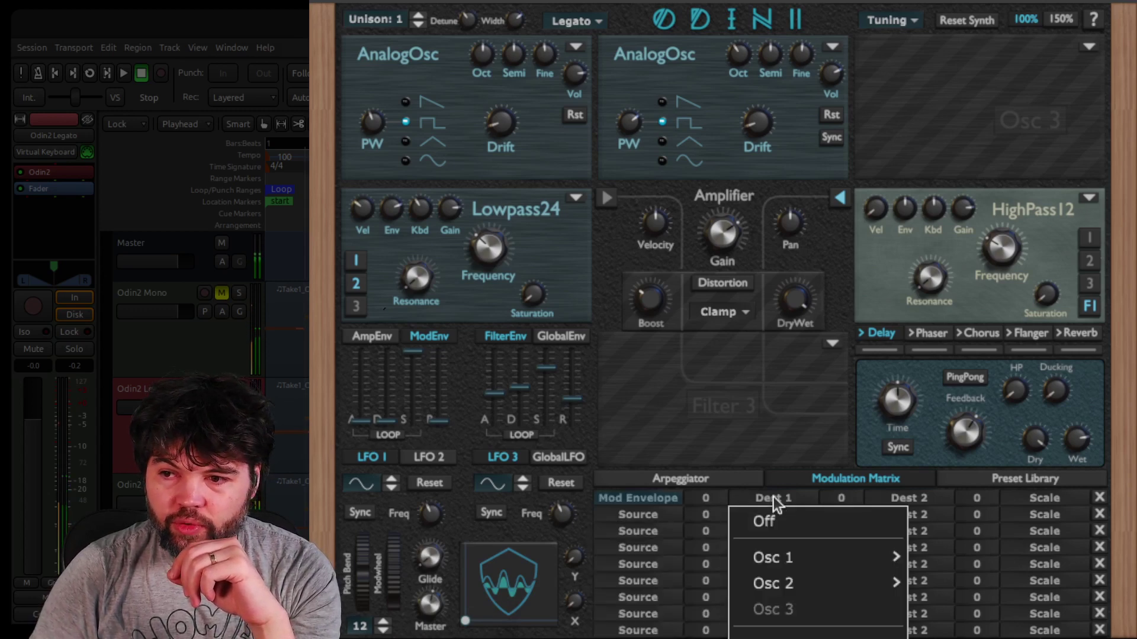
{"action": "mouse_move", "coordinate": [817, 637]}
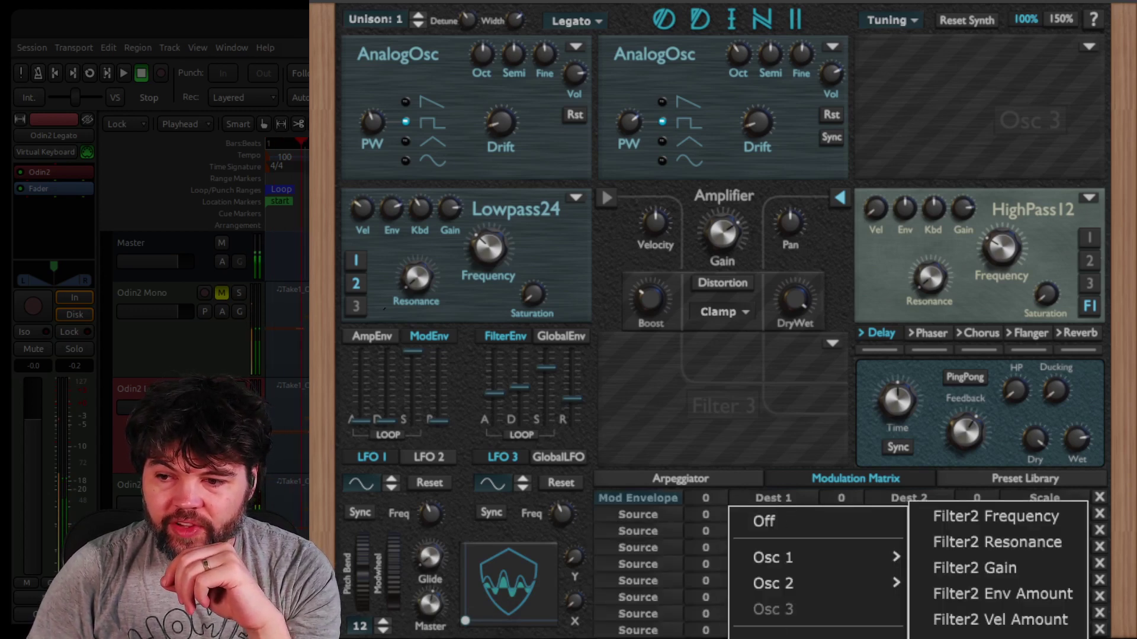
{"action": "left_click", "coordinate": [1037, 516]}
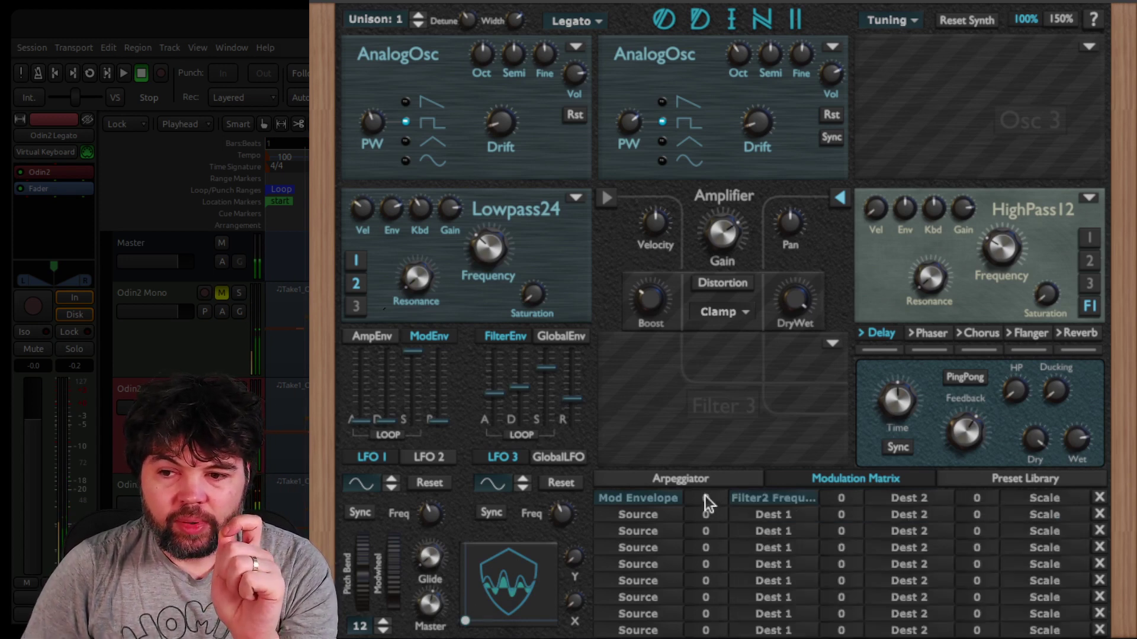
{"action": "left_click_drag", "start_coordinate": [707, 502], "coordinate": [706, 628]}
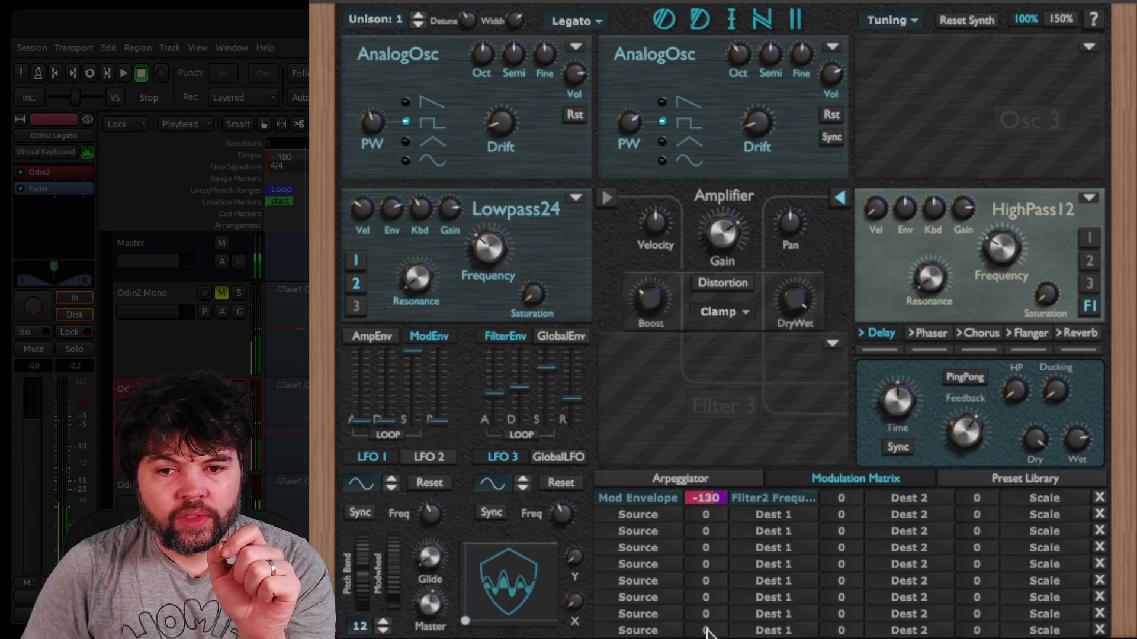
{"action": "left_click_drag", "start_coordinate": [707, 632], "coordinate": [703, 593]}
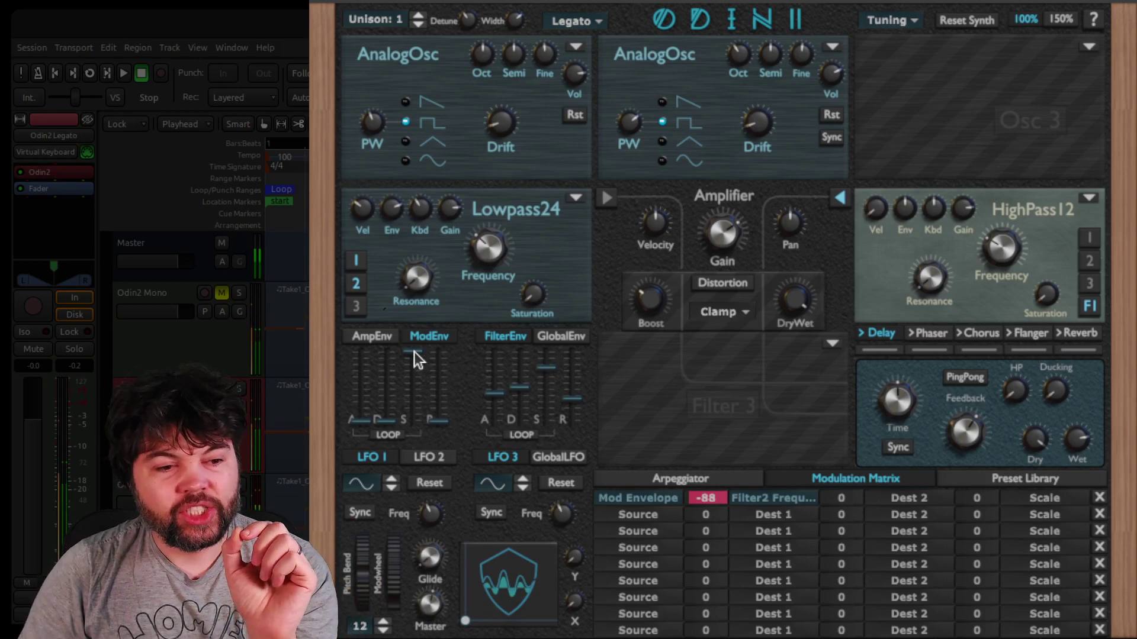
Step: Lower the modulation envelope's sustain to minimum, and lengthen its attack, decay and release times
{"action": "left_click_drag", "start_coordinate": [414, 352], "coordinate": [416, 451]}
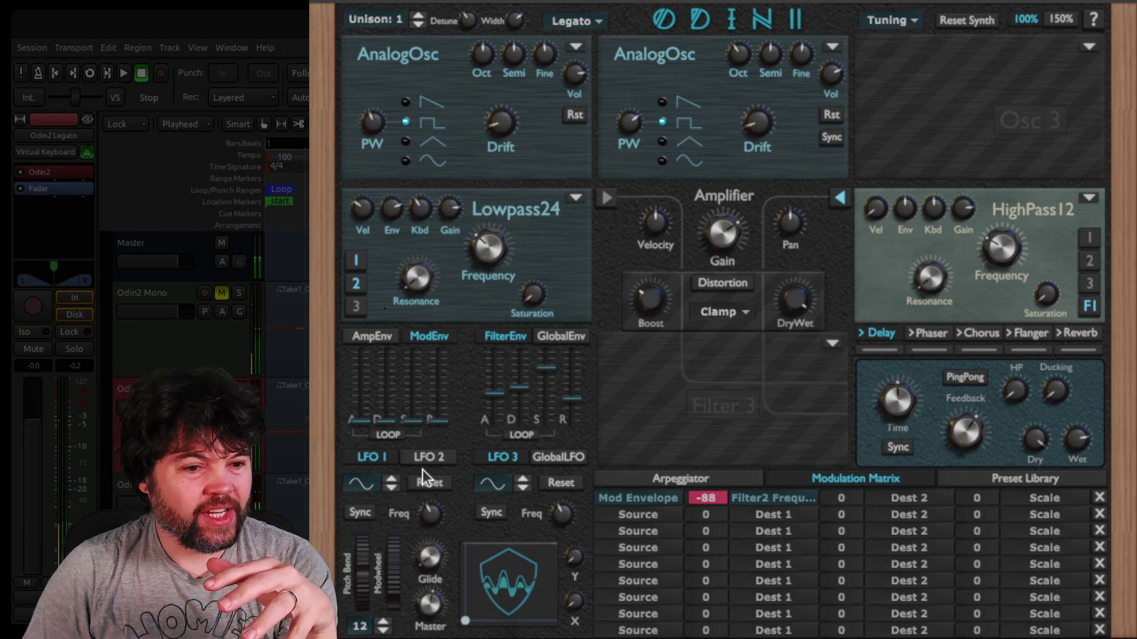
{"action": "left_click_drag", "start_coordinate": [381, 420], "coordinate": [394, 374]}
{"action": "left_click_drag", "start_coordinate": [364, 422], "coordinate": [372, 404]}
{"action": "left_click_drag", "start_coordinate": [439, 422], "coordinate": [442, 393]}
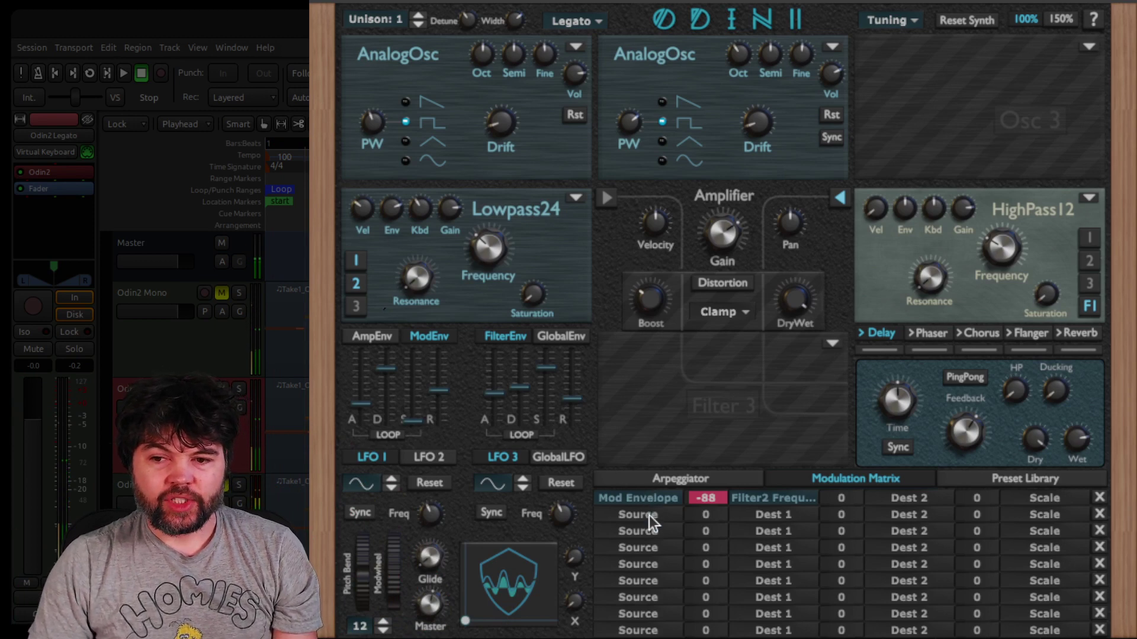
Step: Assign LFO 1 and LFO 2 as sources in the second and third modulation matrix rows, and fine-tune the LFO 1 frequency
{"action": "left_click", "coordinate": [437, 457]}
{"action": "left_click", "coordinate": [377, 456]}
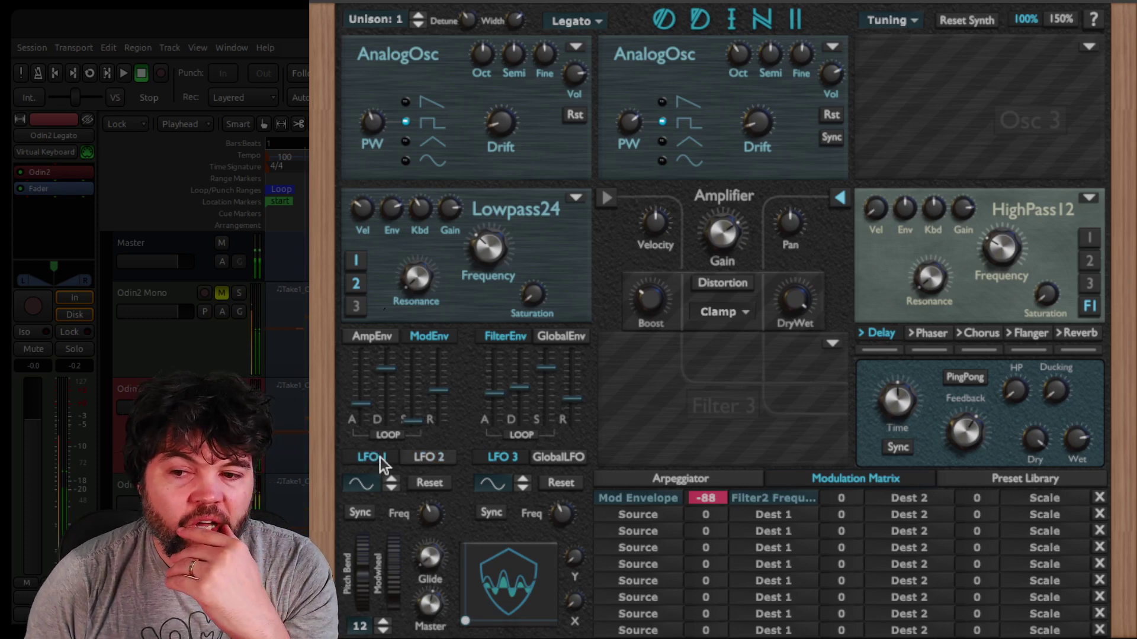
{"action": "left_click", "coordinate": [417, 460]}
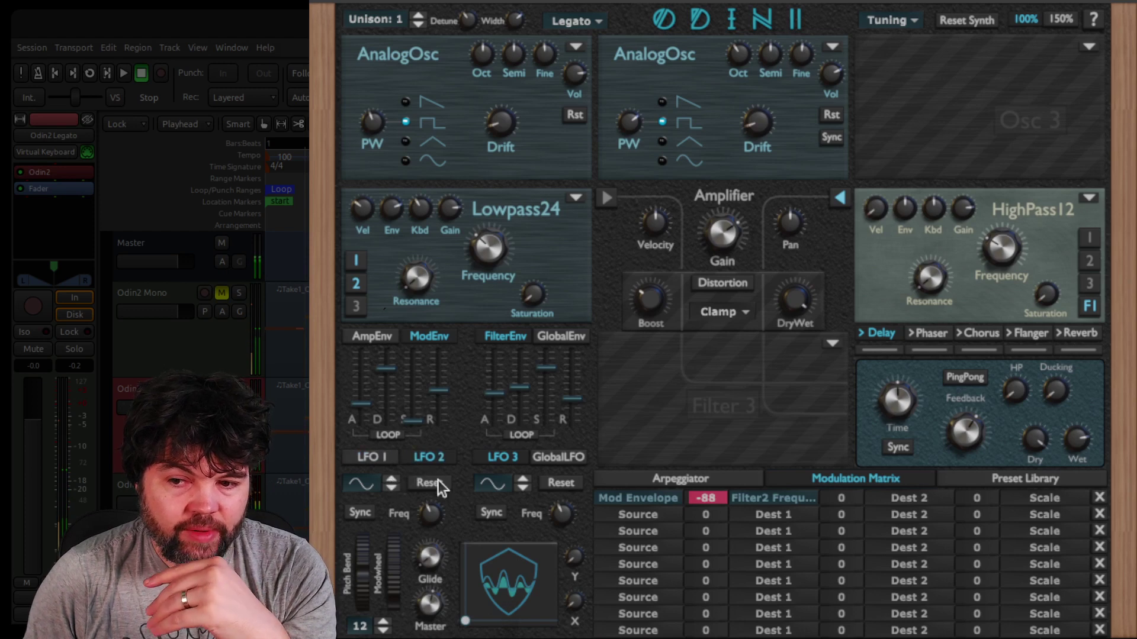
{"action": "left_click", "coordinate": [376, 459]}
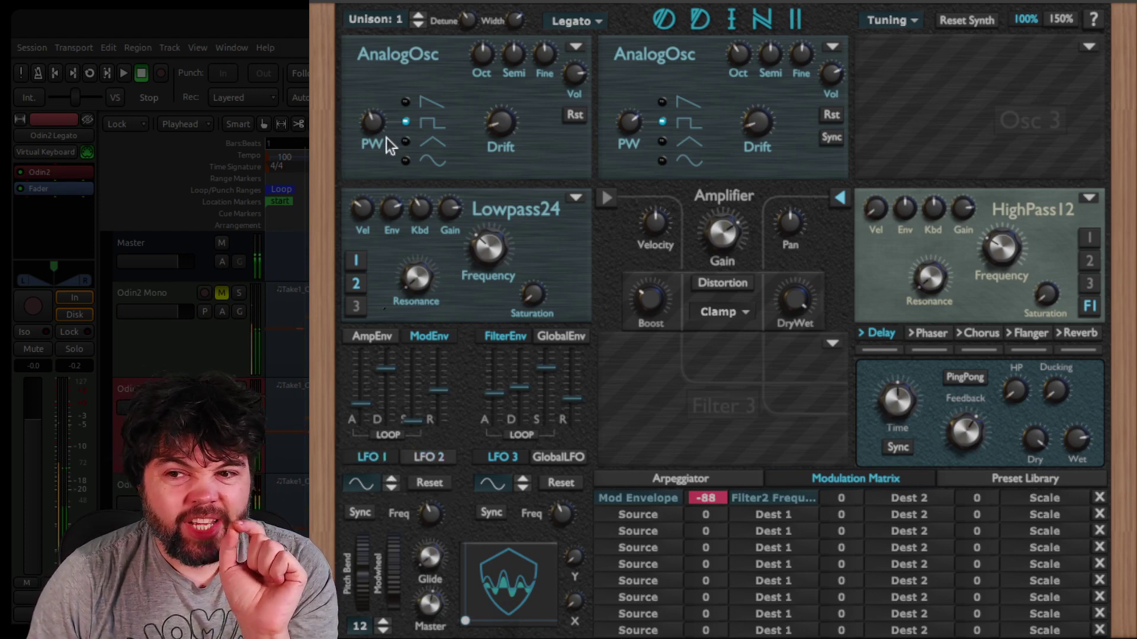
{"action": "left_click", "coordinate": [637, 514]}
{"action": "left_click", "coordinate": [659, 515]}
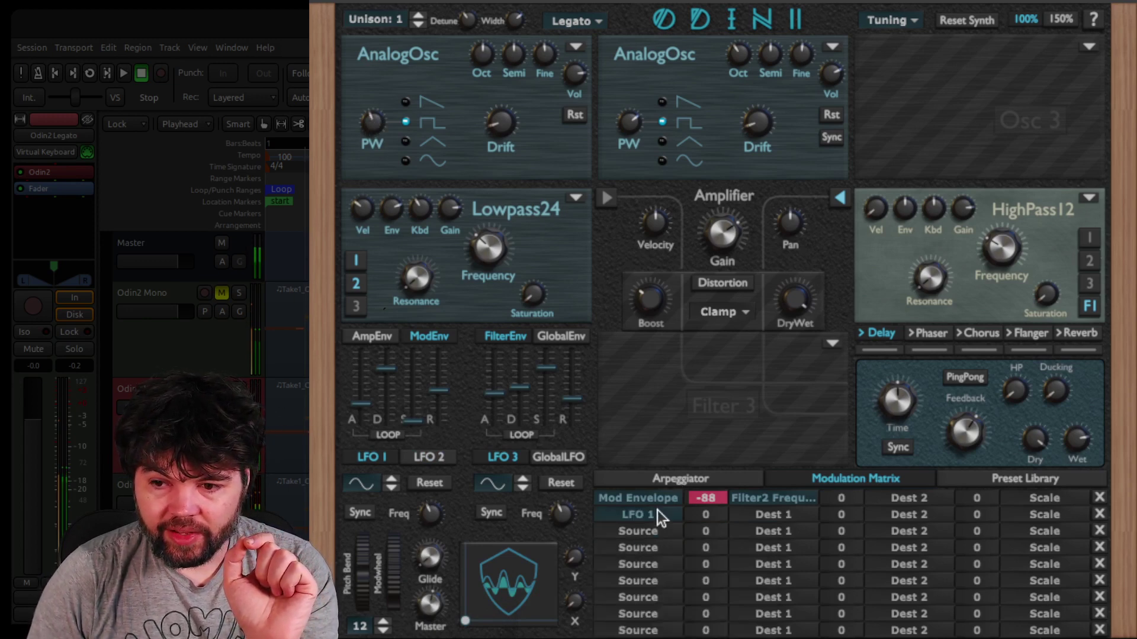
{"action": "left_click", "coordinate": [633, 531]}
{"action": "left_click", "coordinate": [651, 618]}
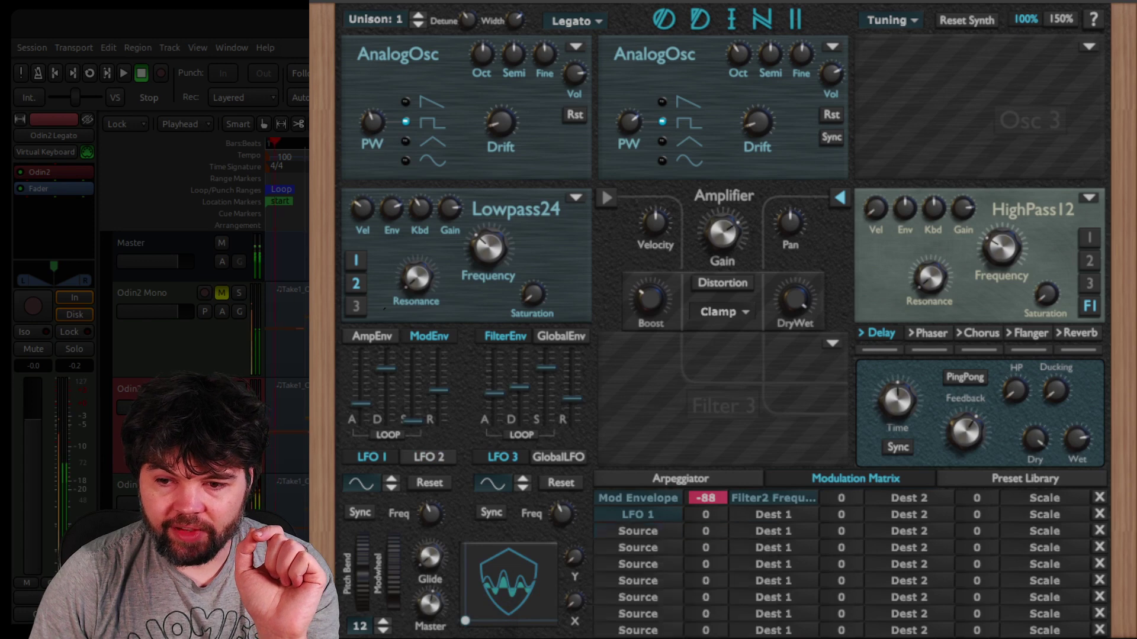
{"action": "mouse_move", "coordinate": [435, 520]}
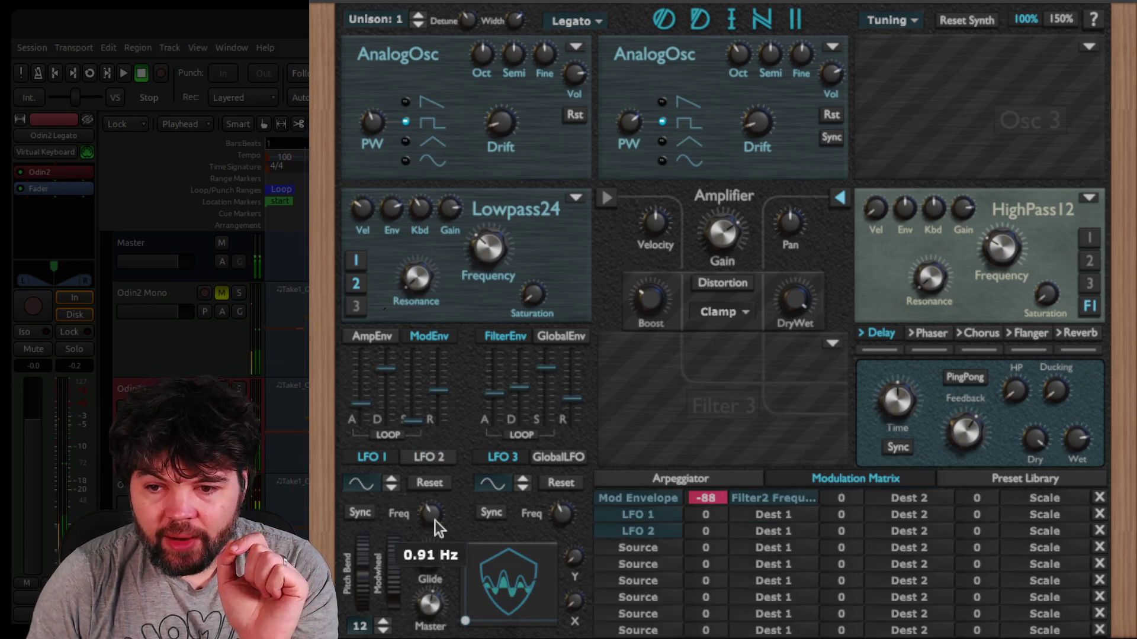
{"action": "left_click_drag", "start_coordinate": [435, 524], "coordinate": [432, 524]}
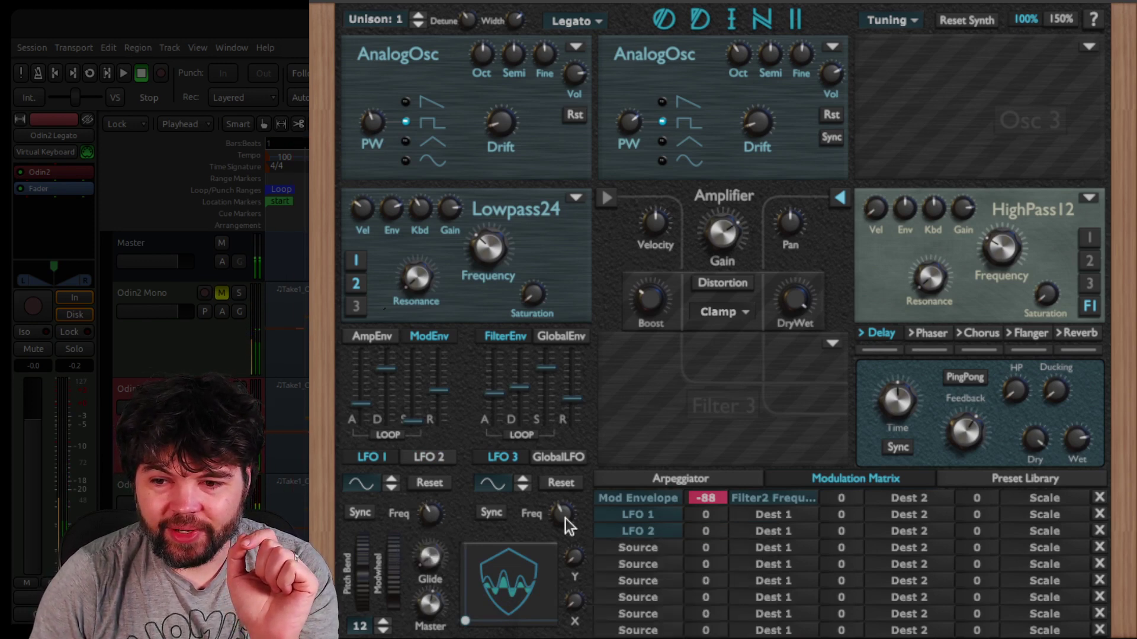
Step: Route LFO 1 to Osc1 Pulse Width and LFO 2 to Osc2 Pulse Width in the second and third modulation matrix rows
{"action": "mouse_move", "coordinate": [558, 512]}
{"action": "scroll", "coordinate": [558, 513], "scroll_direction": "down", "scroll_amount": 4}
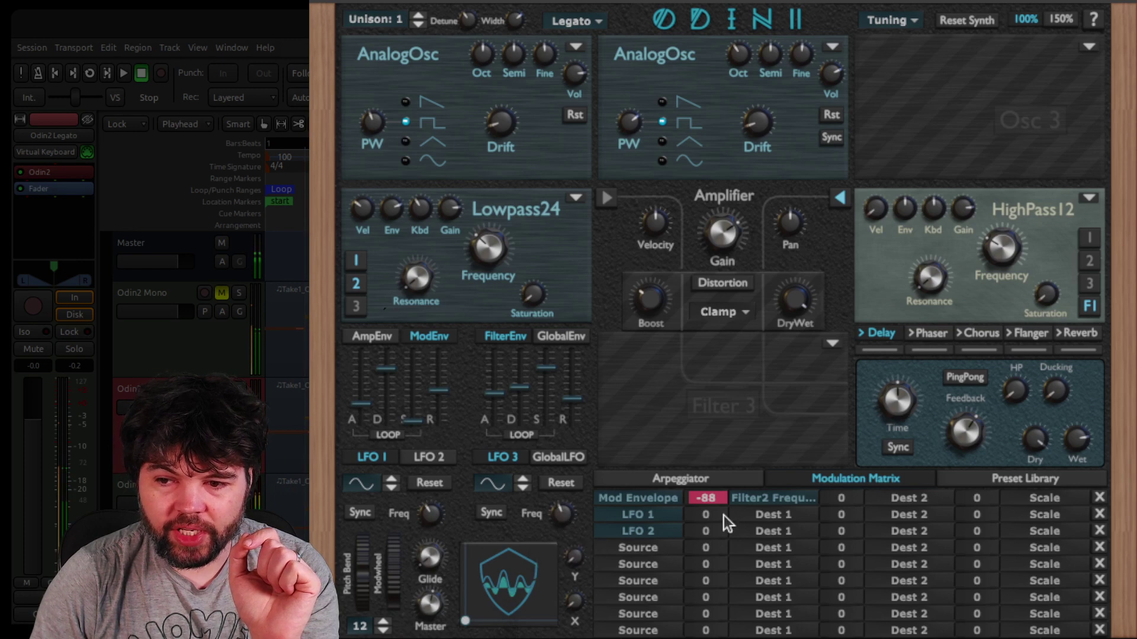
{"action": "left_click", "coordinate": [770, 515]}
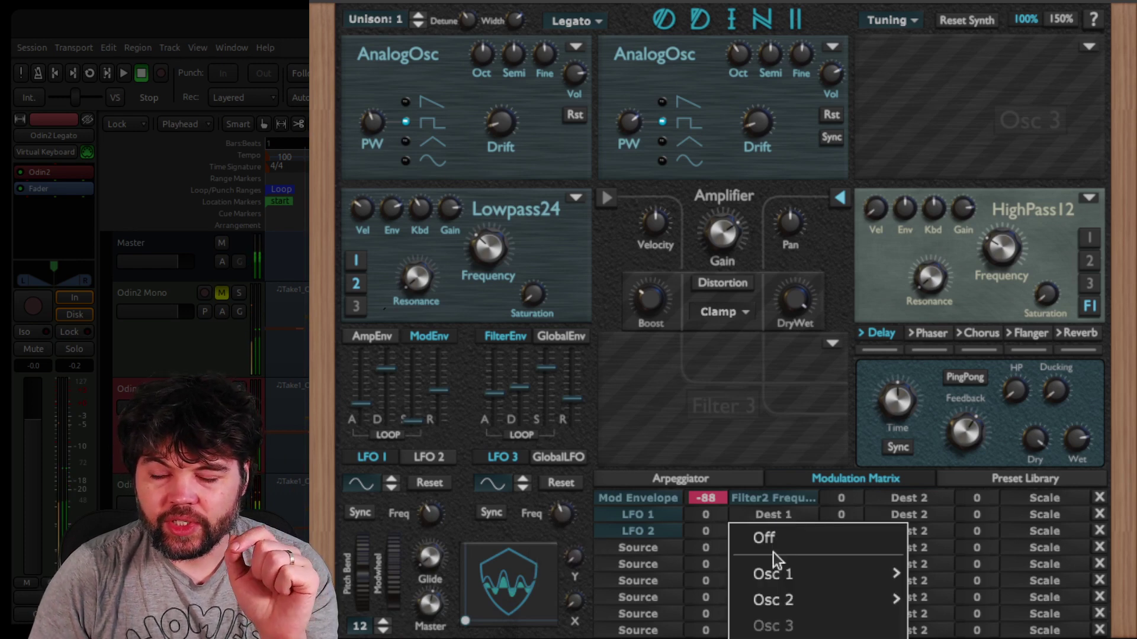
{"action": "mouse_move", "coordinate": [784, 574]}
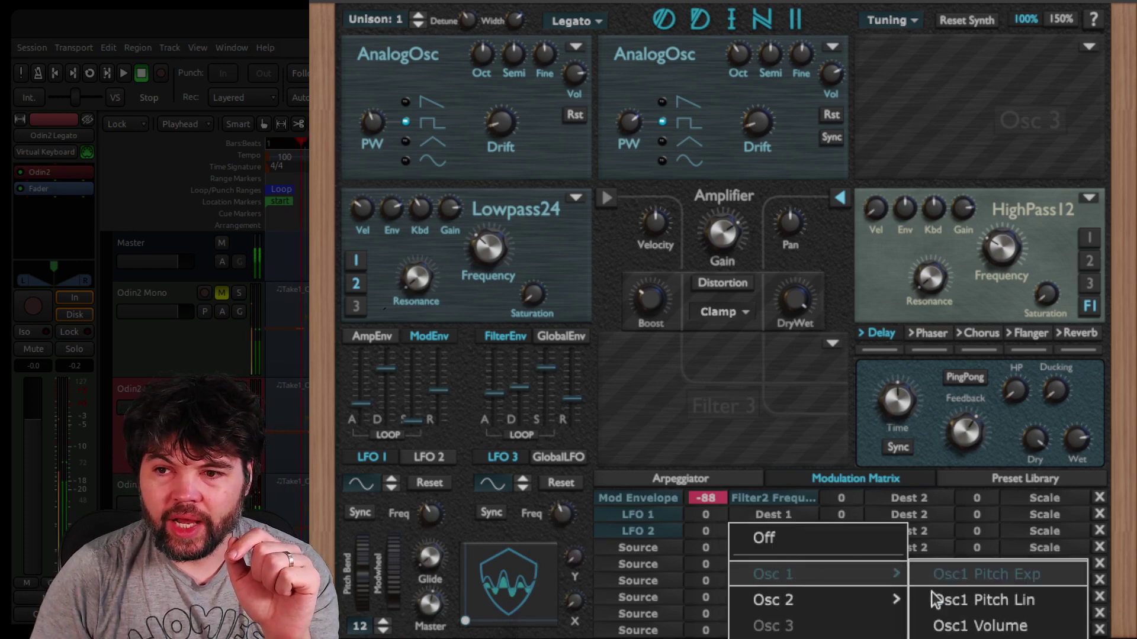
{"action": "left_click", "coordinate": [960, 638]}
{"action": "left_click", "coordinate": [776, 535]}
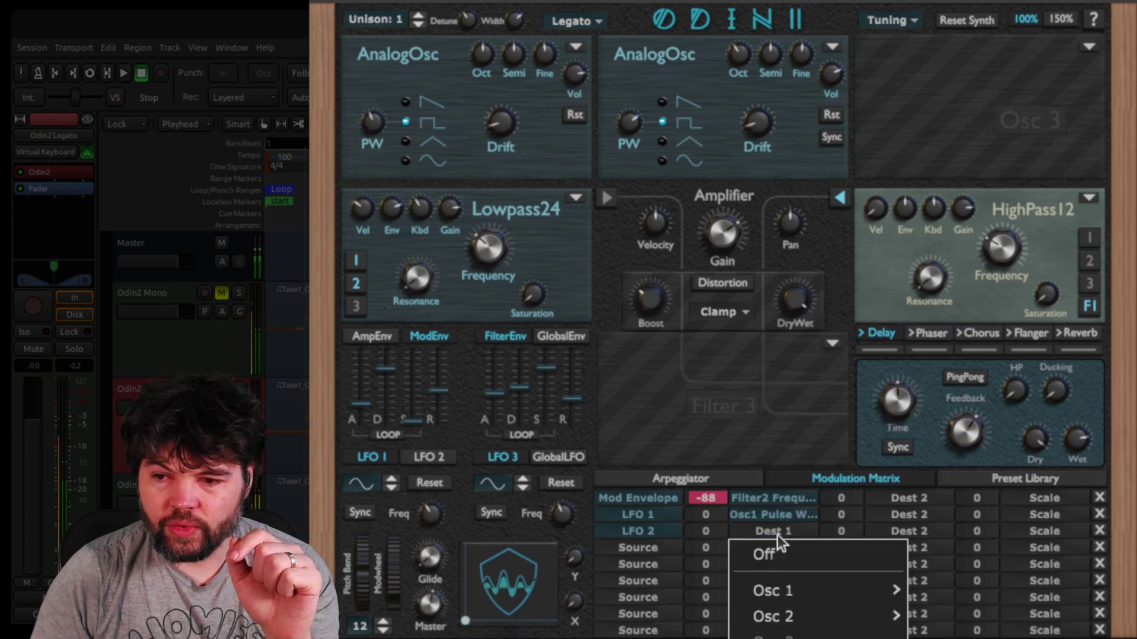
{"action": "mouse_move", "coordinate": [809, 616]}
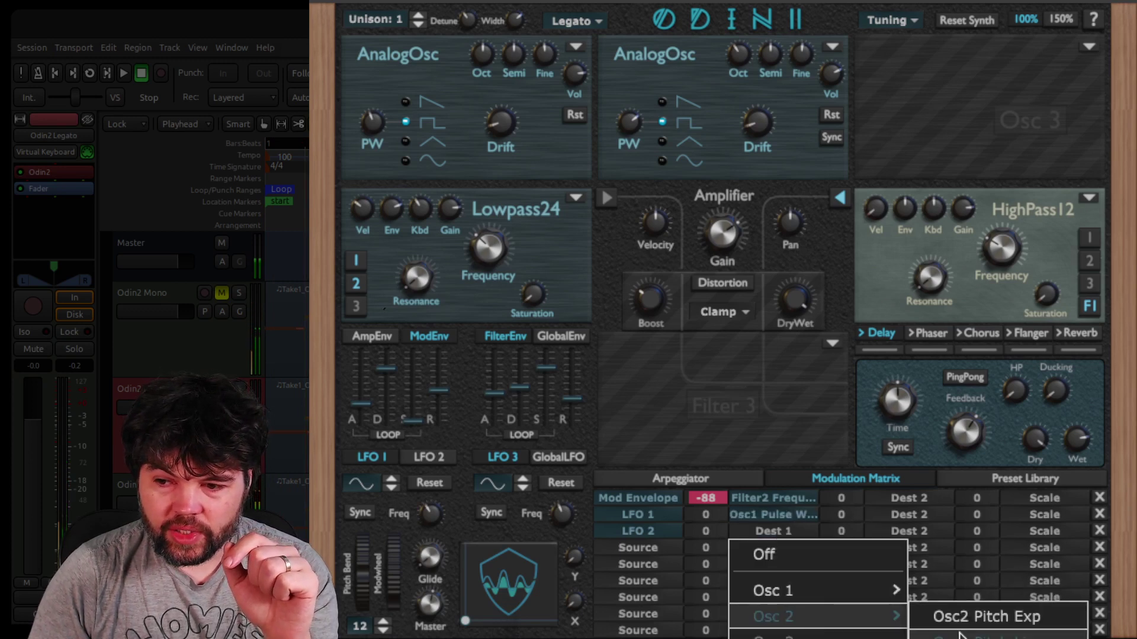
{"action": "left_click", "coordinate": [983, 638]}
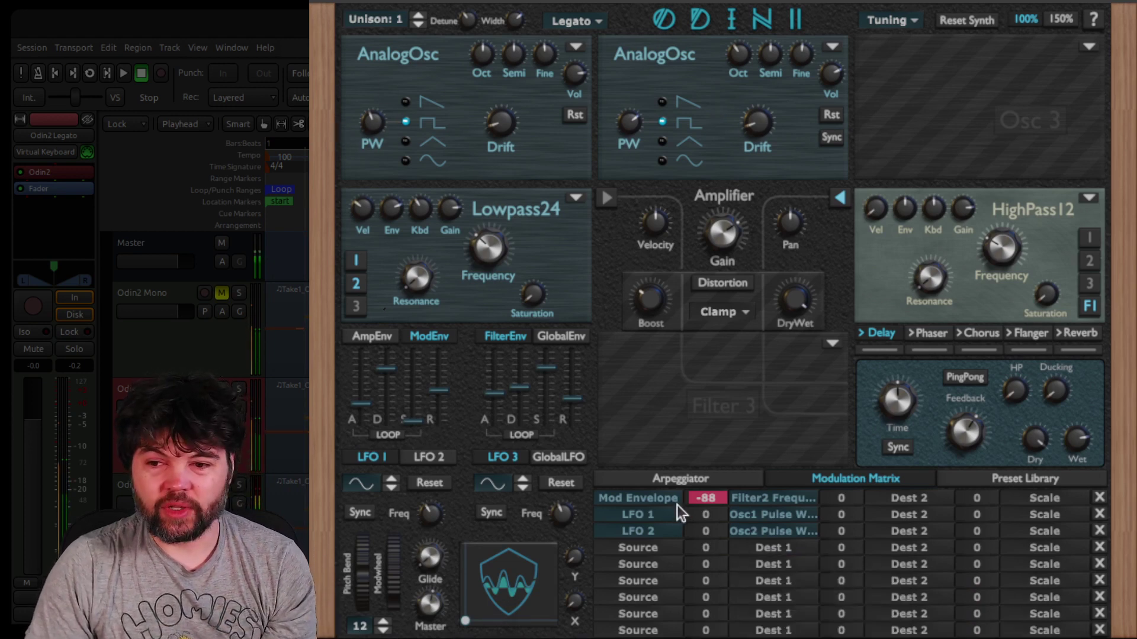
Step: Set the amount of the LFO 1 to Osc1 Pulse Width modulation to 22
{"action": "left_click_drag", "start_coordinate": [712, 512], "coordinate": [733, 416]}
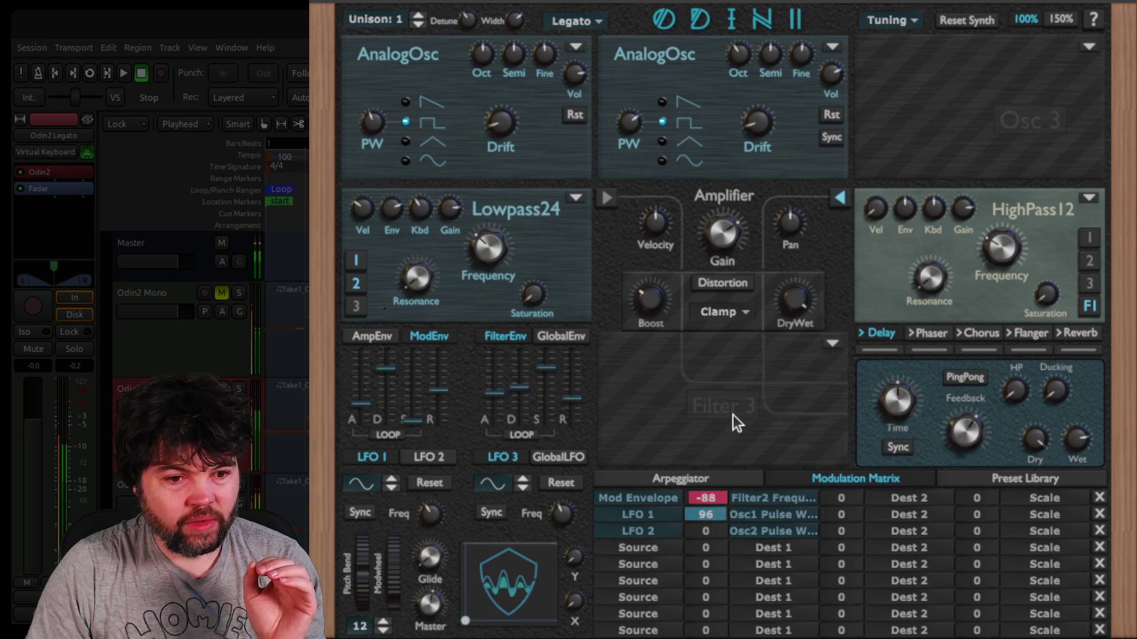
{"action": "left_click_drag", "start_coordinate": [733, 415], "coordinate": [715, 486]}
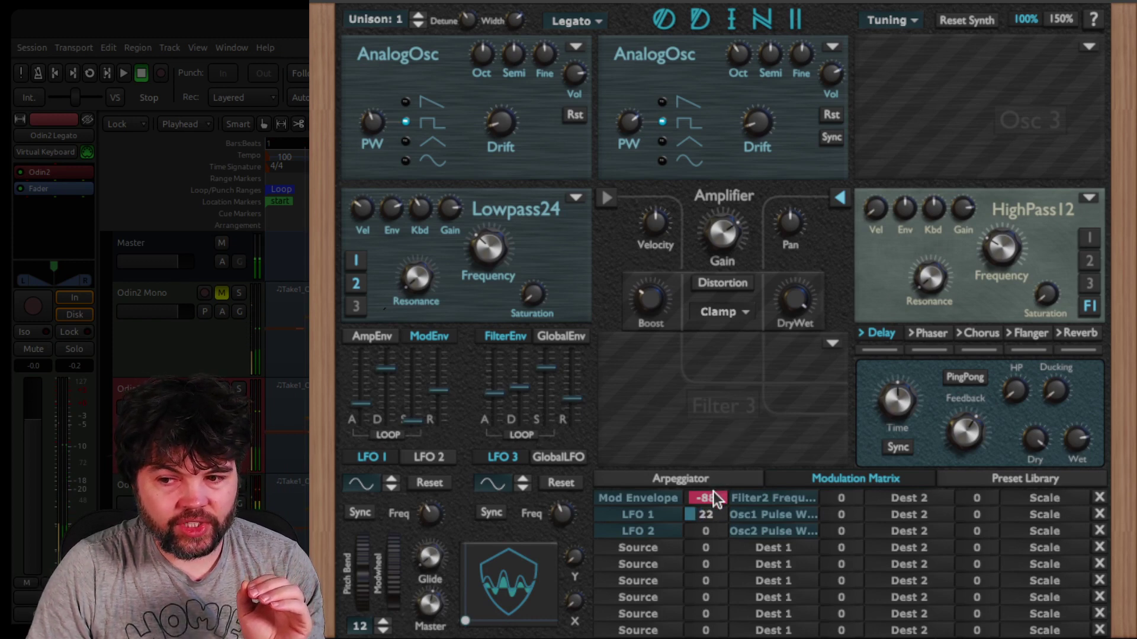